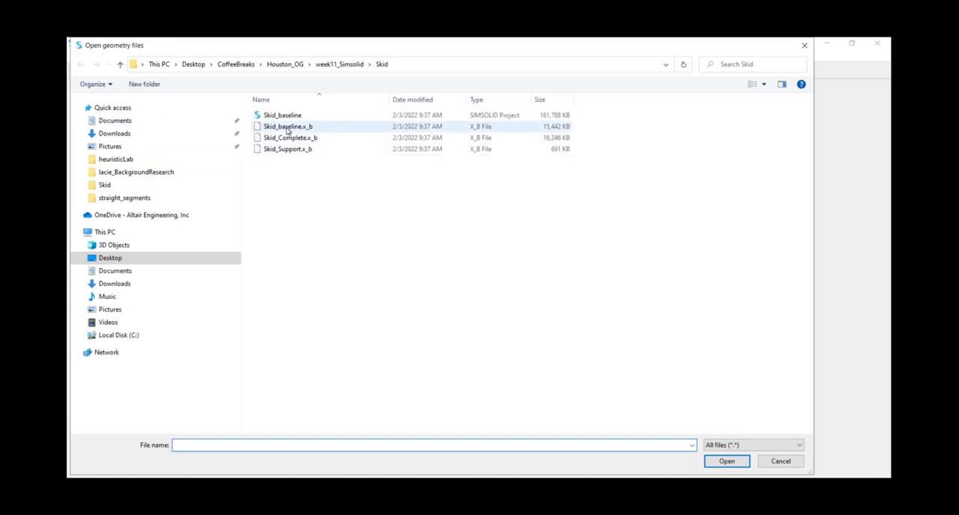
Import the Skid_baseline.x_b geometry file and dismiss the overlapping parts review.
{"action": "left_click", "coordinate": [287, 127]}
{"action": "left_click", "coordinate": [726, 461]}
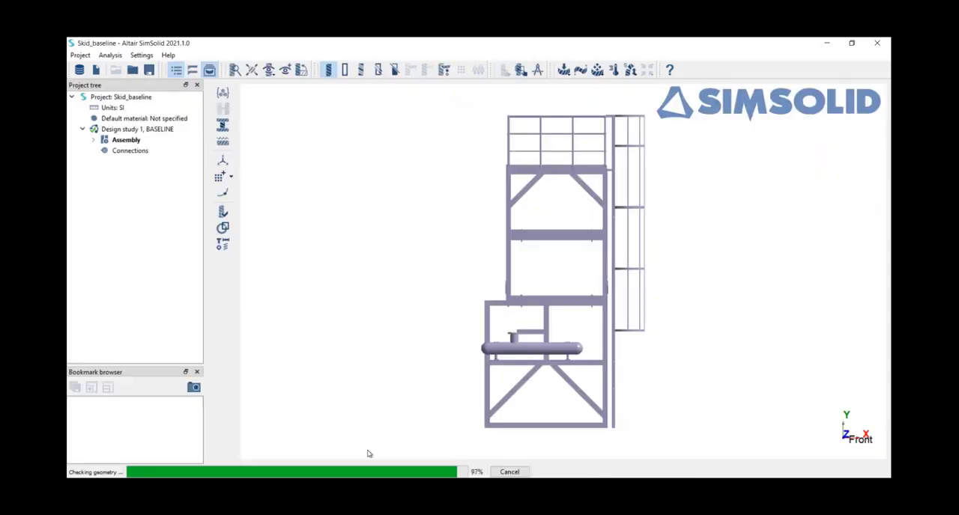
{"action": "left_click", "coordinate": [586, 285]}
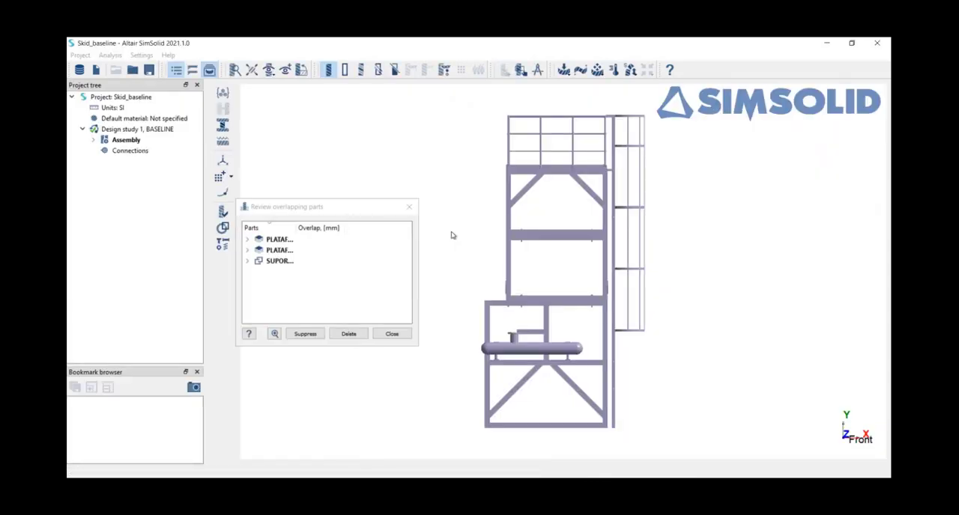
{"action": "left_click", "coordinate": [409, 206]}
{"action": "left_click", "coordinate": [346, 191]}
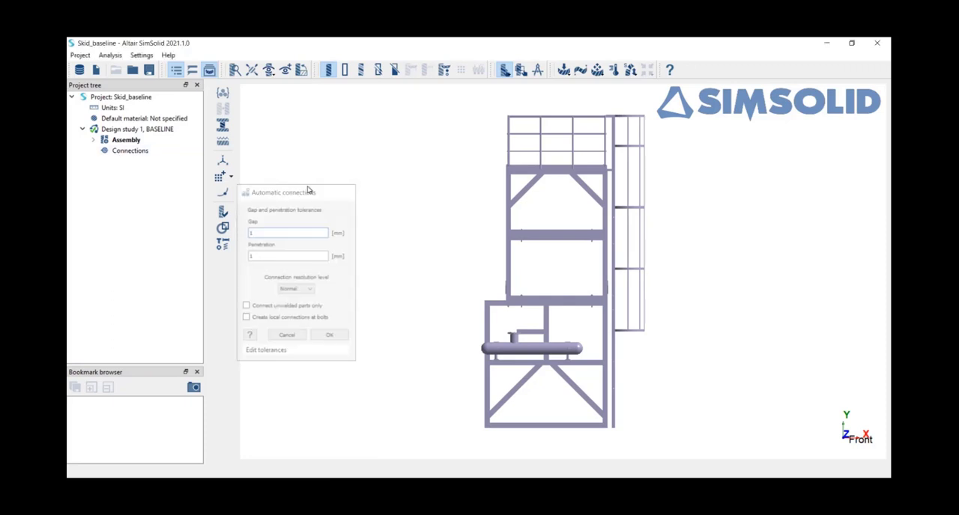
Examine the parts listed under the CONJUNTO PRINCIPAL assembly, including the fasteners, platform and condenser bodies, and collapse the list again.
{"action": "left_click", "coordinate": [94, 141]}
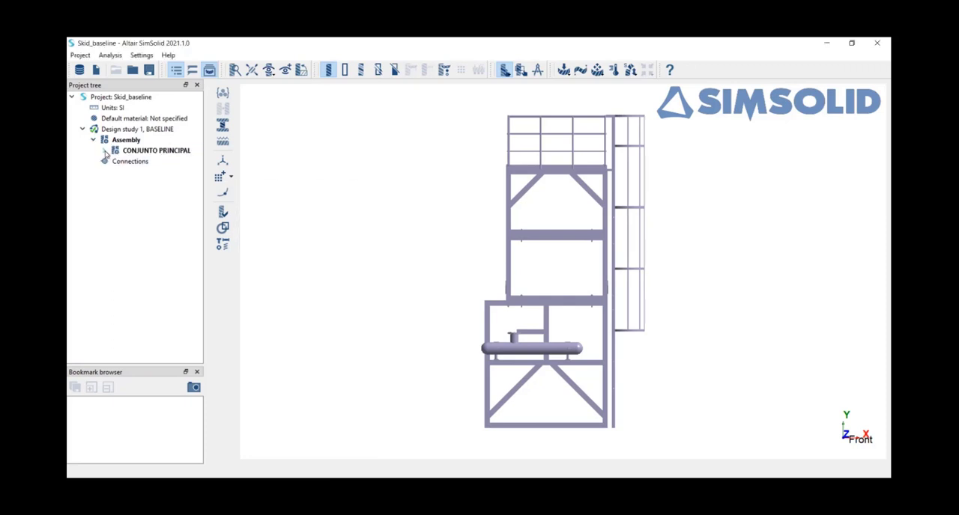
{"action": "left_click", "coordinate": [105, 152]}
{"action": "left_click_drag", "start_coordinate": [203, 156], "coordinate": [370, 173]}
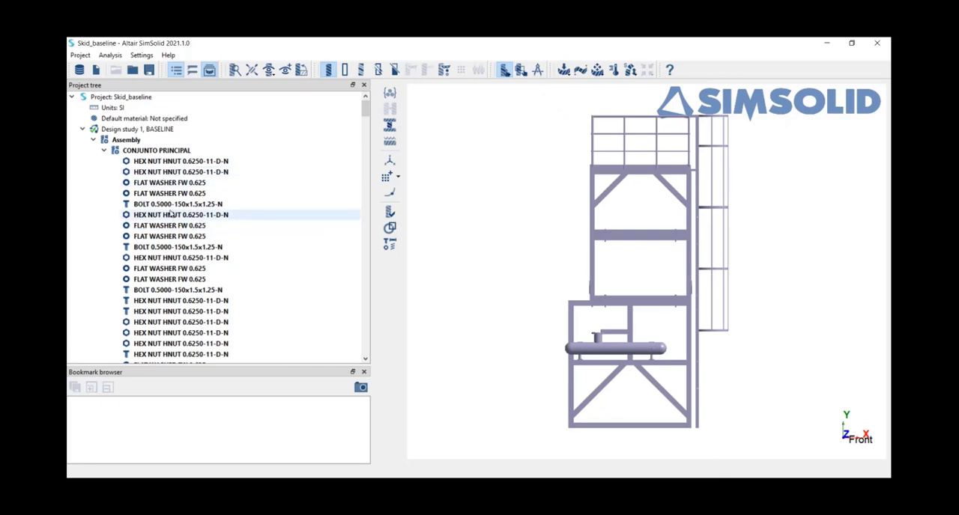
{"action": "left_click", "coordinate": [177, 162]}
{"action": "left_click", "coordinate": [179, 204]}
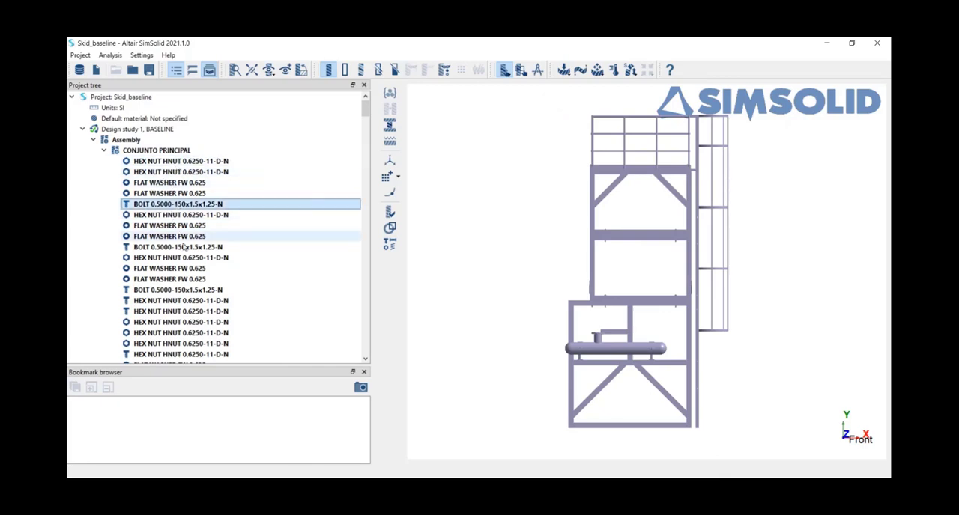
{"action": "scroll", "coordinate": [183, 247], "scroll_direction": "down", "scroll_amount": 12}
{"action": "left_click", "coordinate": [186, 259]}
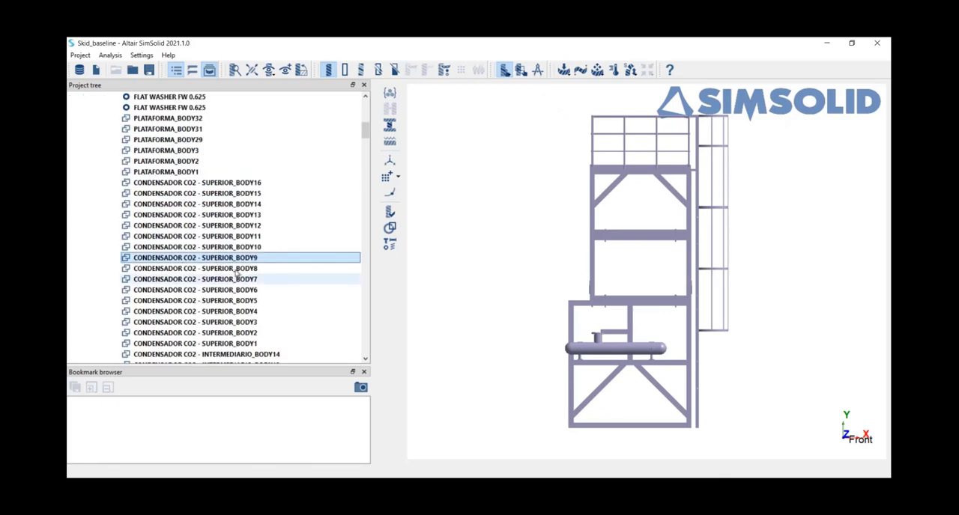
{"action": "scroll", "coordinate": [187, 271], "scroll_direction": "down", "scroll_amount": 14}
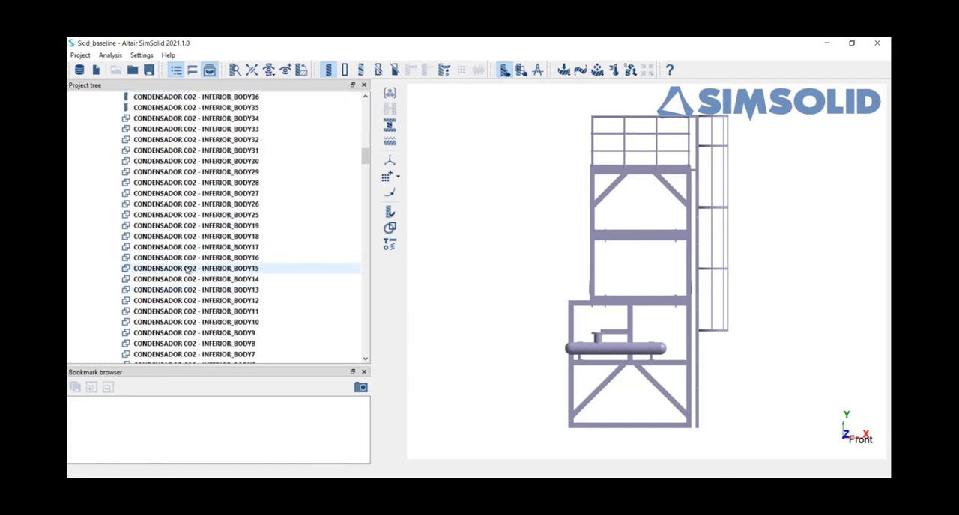
{"action": "scroll", "coordinate": [187, 272], "scroll_direction": "up", "scroll_amount": 15}
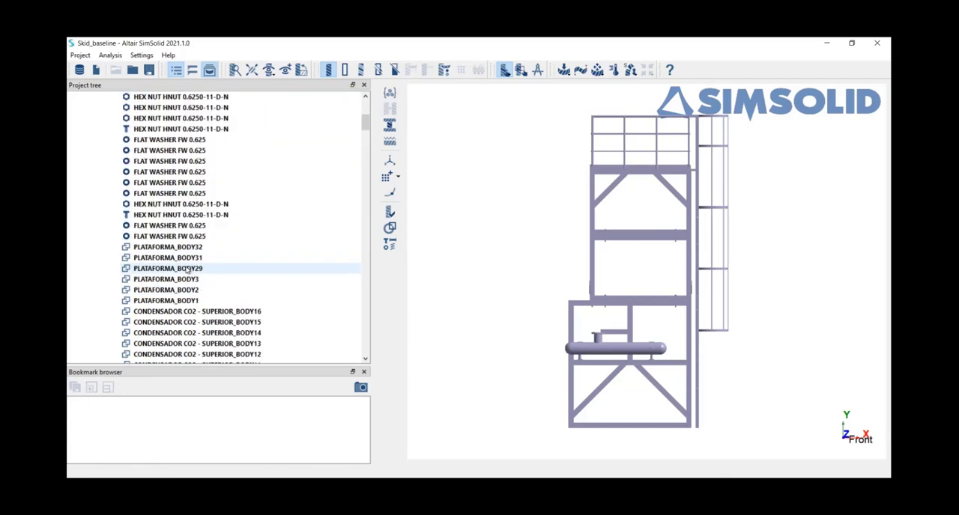
{"action": "left_click_drag", "start_coordinate": [506, 237], "coordinate": [533, 247]}
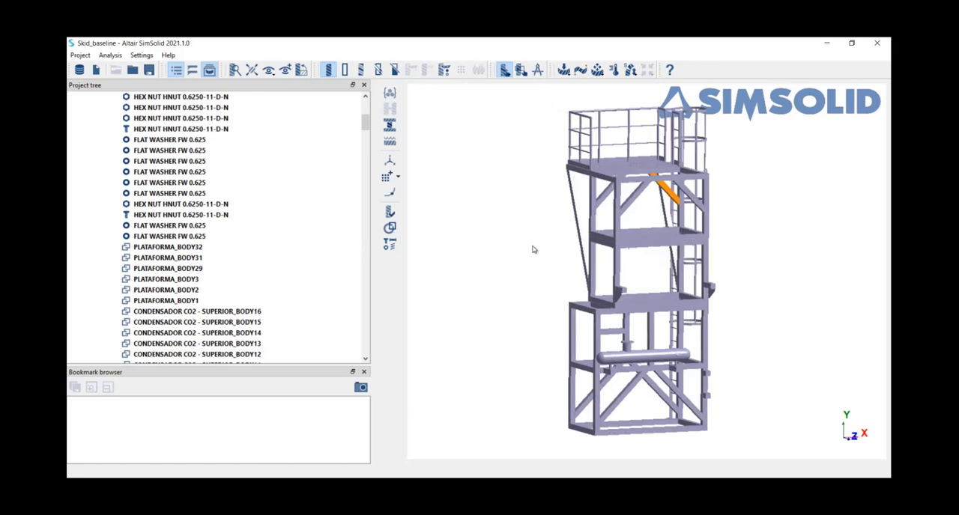
{"action": "scroll", "coordinate": [208, 225], "scroll_direction": "up", "scroll_amount": 10}
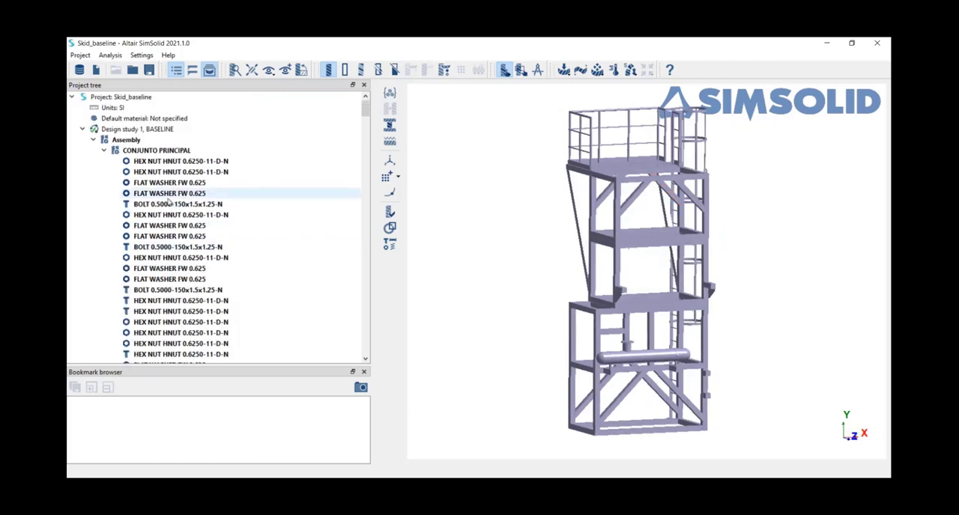
{"action": "left_click", "coordinate": [104, 151]}
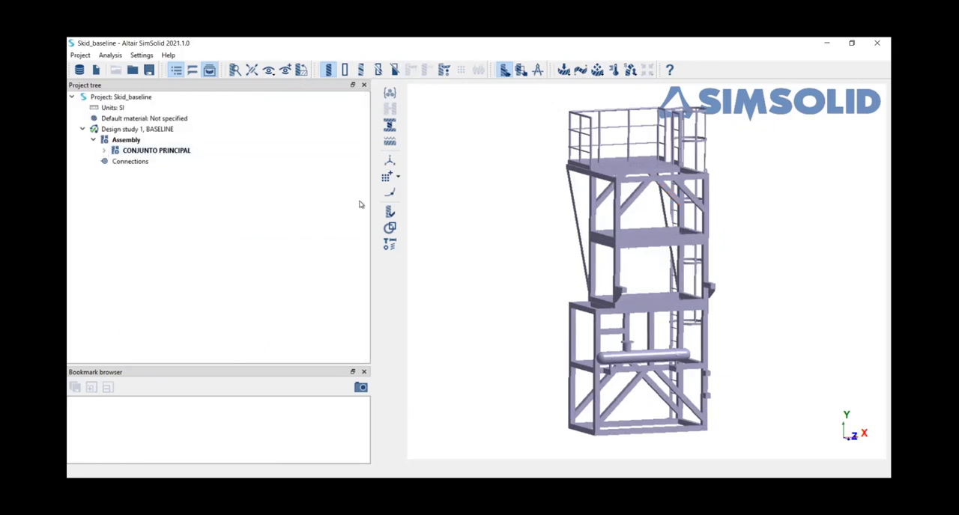
Display the parts in distinct colours and review the information summary for the whole assembly.
{"action": "left_click", "coordinate": [361, 73]}
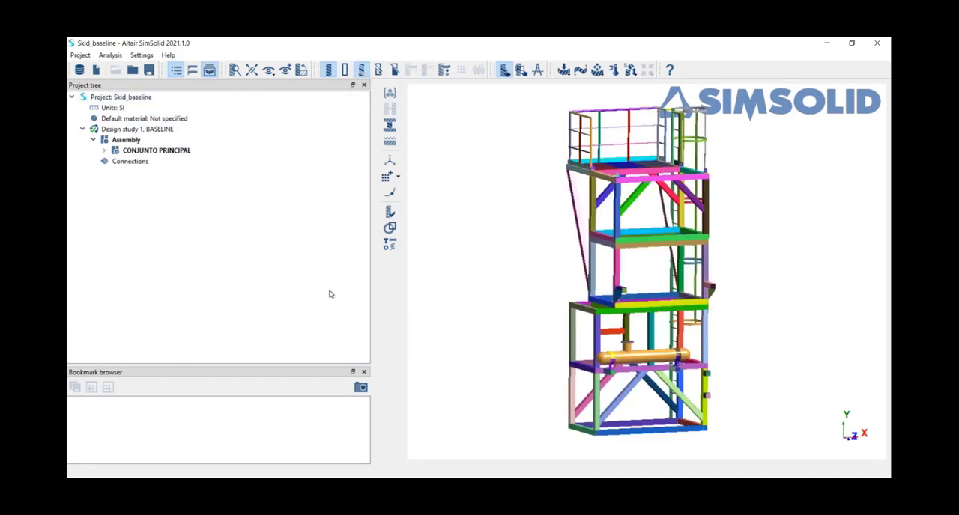
{"action": "left_click_drag", "start_coordinate": [370, 307], "coordinate": [289, 302]}
{"action": "left_click", "coordinate": [123, 139]}
{"action": "right_click", "coordinate": [113, 139]}
{"action": "left_click", "coordinate": [140, 218]}
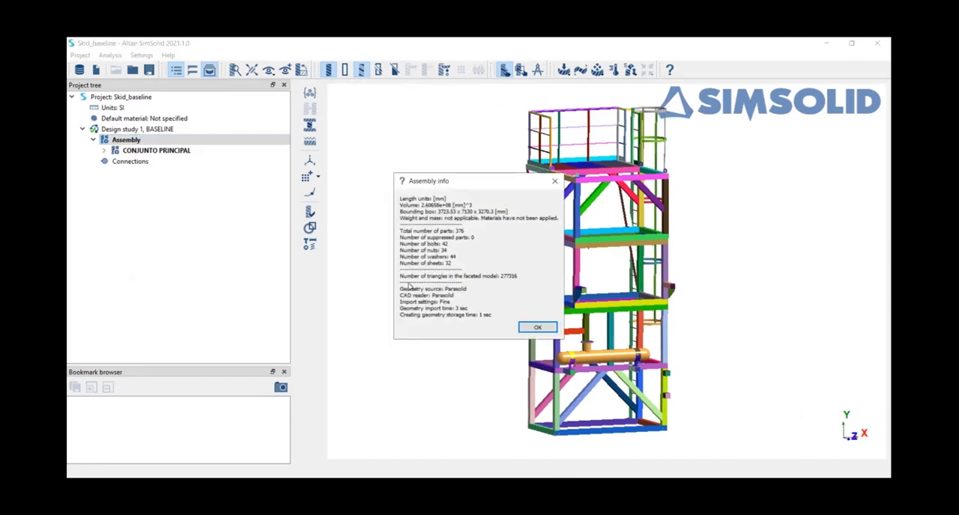
{"action": "left_click", "coordinate": [554, 182]}
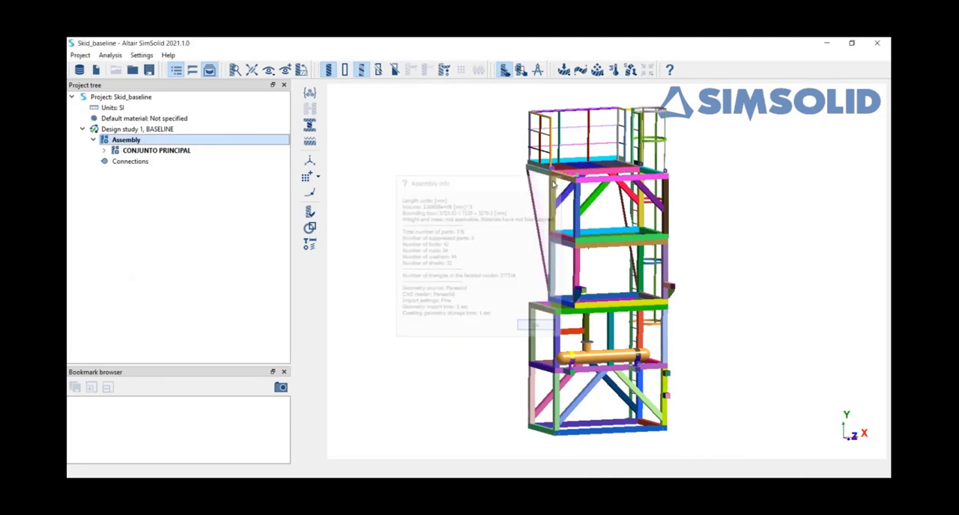
Run the geometry defects check and look through its faceting defects, part overlaps and self-intersection results, closing it without changes.
{"action": "left_click_drag", "start_coordinate": [495, 302], "coordinate": [486, 297]}
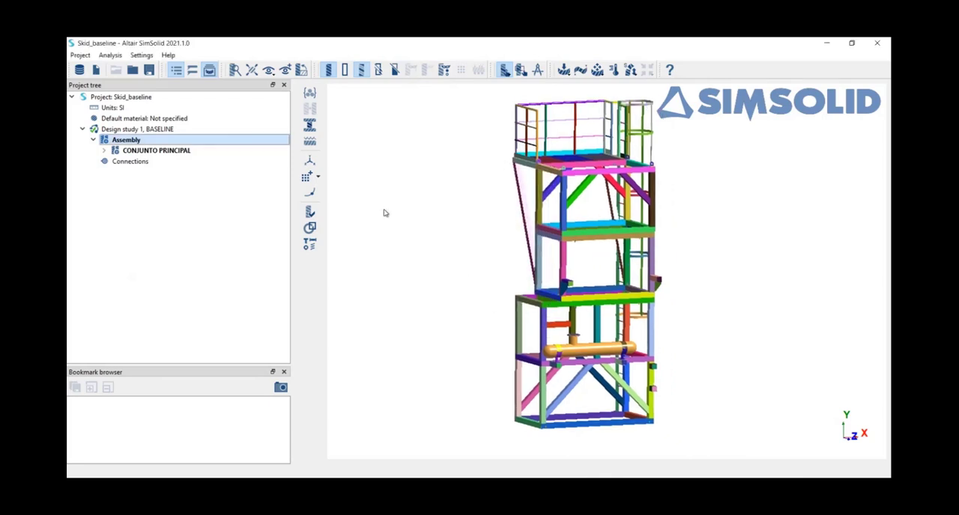
{"action": "left_click", "coordinate": [310, 228]}
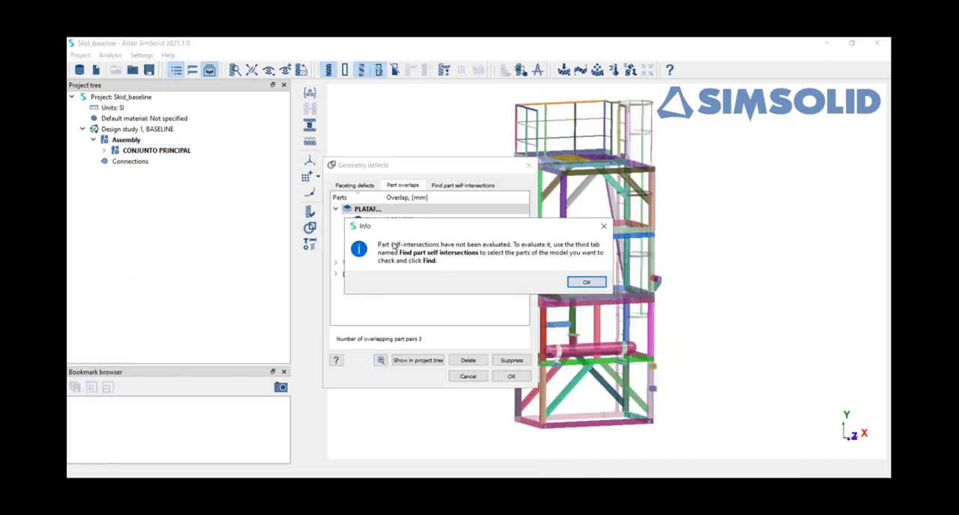
{"action": "left_click", "coordinate": [585, 281]}
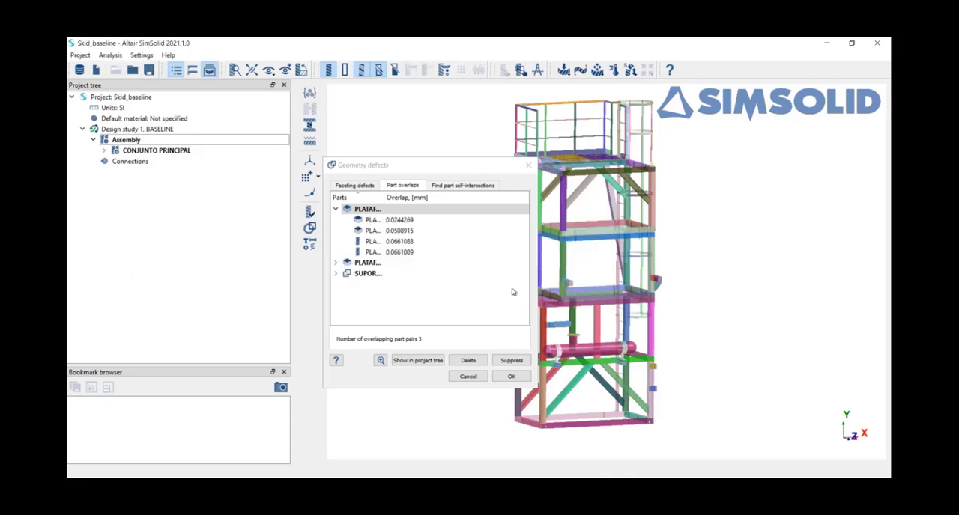
{"action": "left_click", "coordinate": [452, 186]}
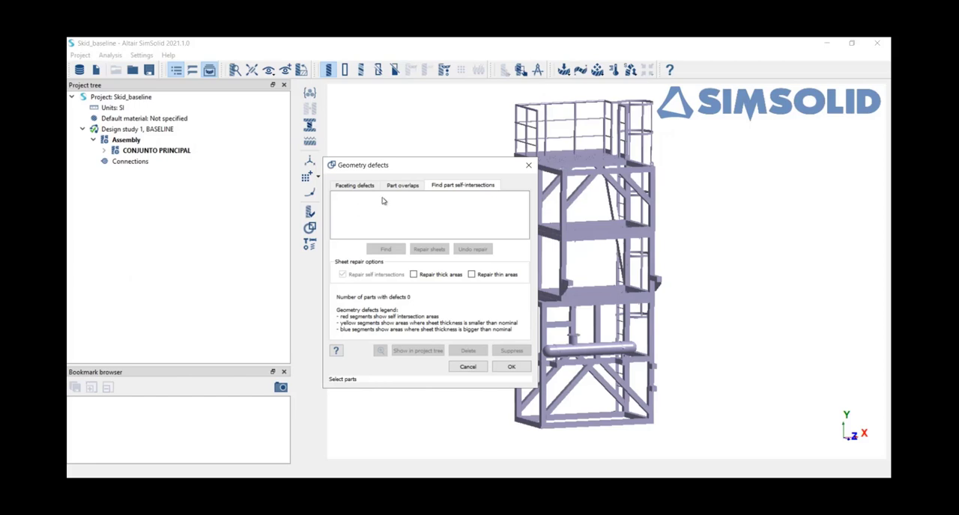
{"action": "left_click", "coordinate": [355, 185]}
{"action": "left_click", "coordinate": [403, 185]}
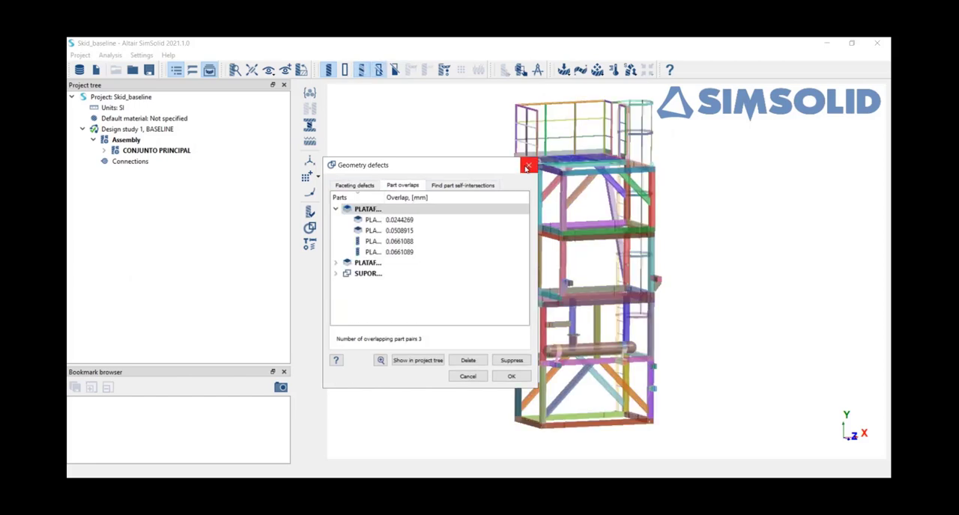
{"action": "left_click", "coordinate": [528, 165]}
Show the assembly parts in distinct colours and view the upper platform frame up close.
{"action": "left_click", "coordinate": [360, 71]}
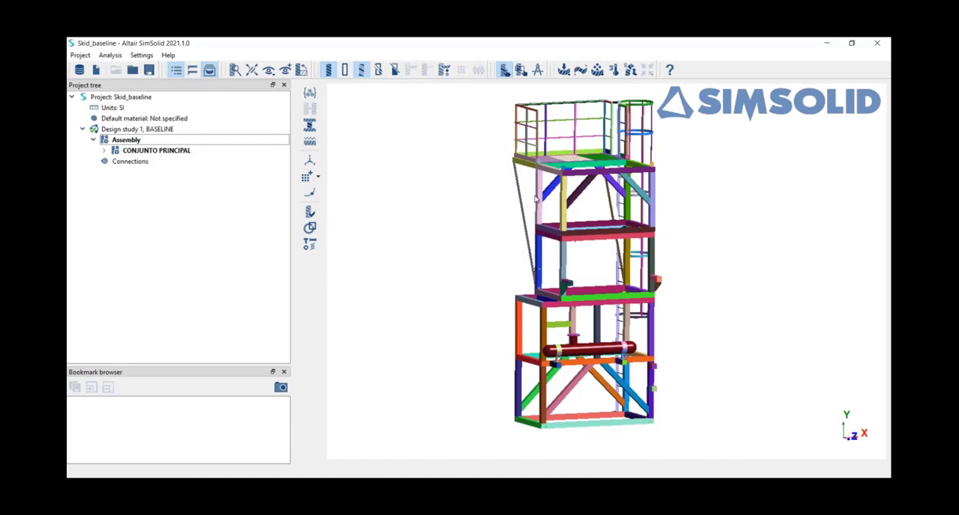
{"action": "scroll", "coordinate": [555, 165], "scroll_direction": "up", "scroll_amount": 5}
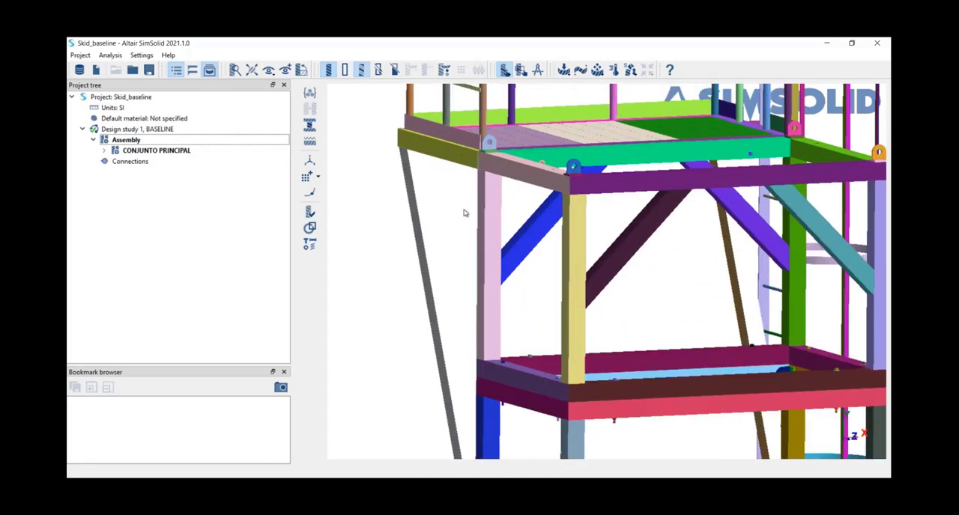
{"action": "left_click", "coordinate": [309, 212]}
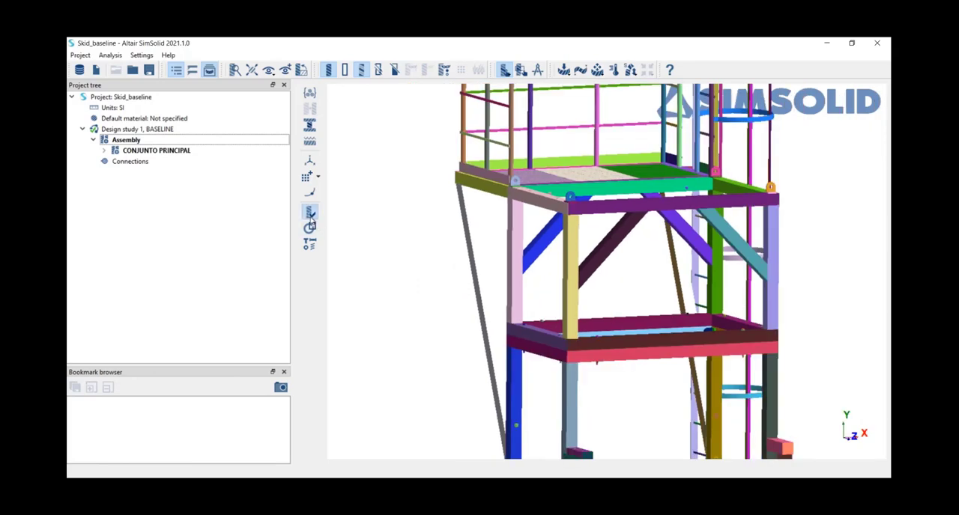
{"action": "left_click", "coordinate": [496, 202]}
Check the geometry defects again, inspecting the part overlaps of PLATAFORMA_BODY6 and PLATAFORMA_BODY5, and close without changes.
{"action": "left_click", "coordinate": [310, 228]}
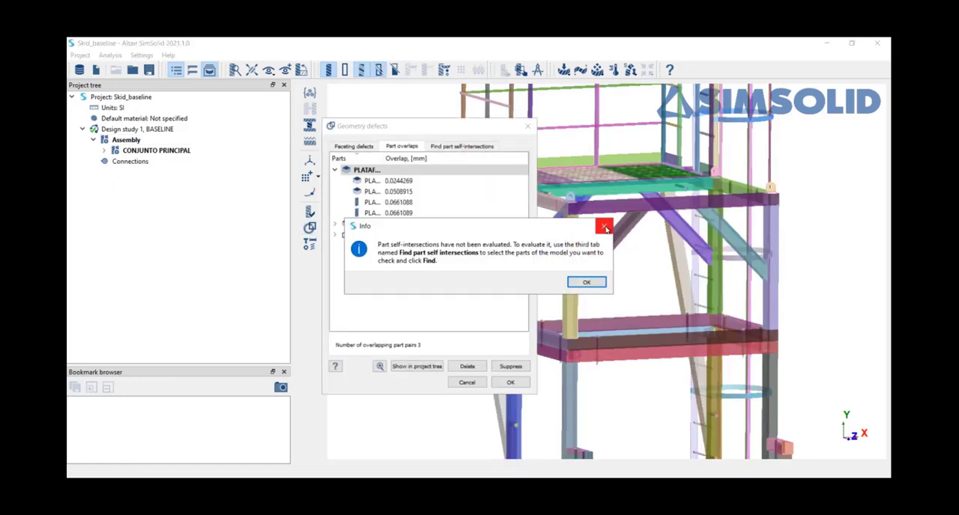
{"action": "key", "text": "Return"}
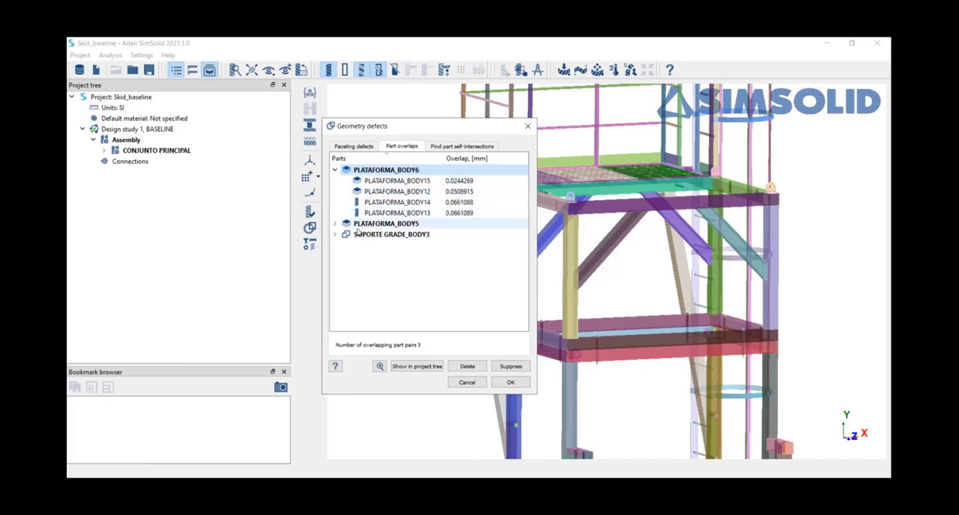
{"action": "left_click", "coordinate": [335, 224]}
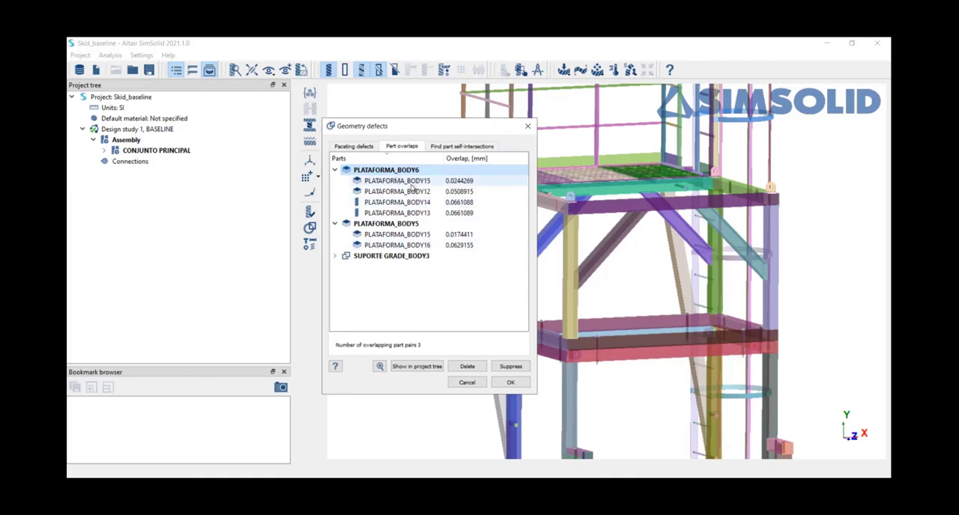
{"action": "left_click_drag", "start_coordinate": [479, 126], "coordinate": [439, 113]}
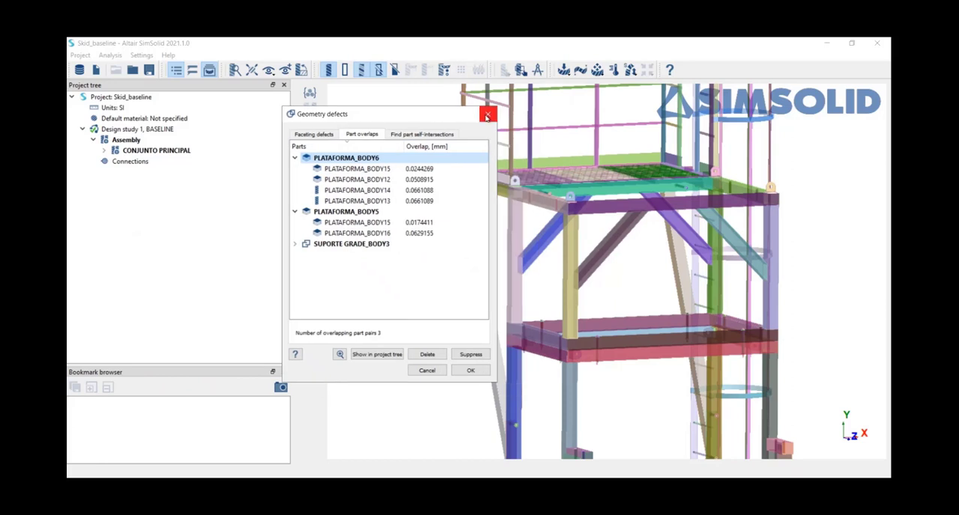
{"action": "left_click", "coordinate": [487, 116]}
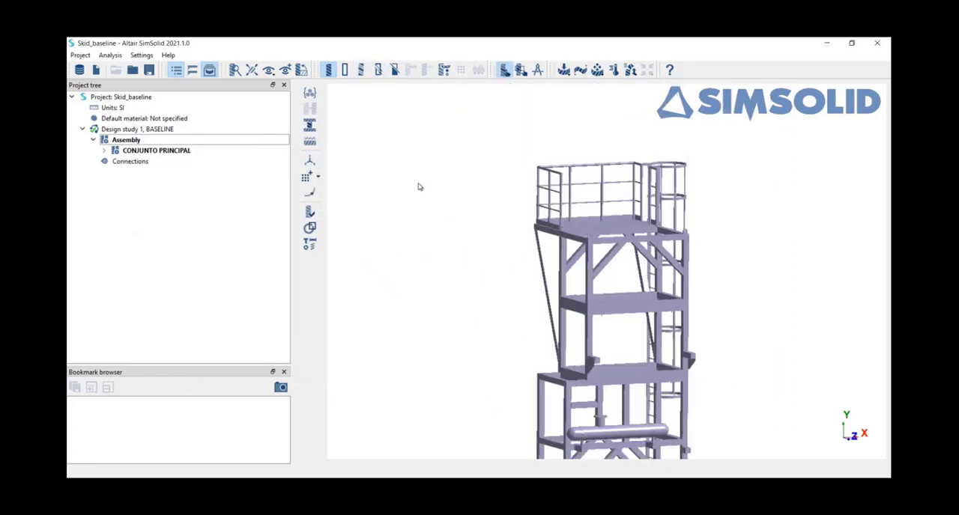
Create automatic connections for the assembly with 1 mm gap and penetration tolerances and the Increased connection resolution level.
{"action": "left_click", "coordinate": [186, 162]}
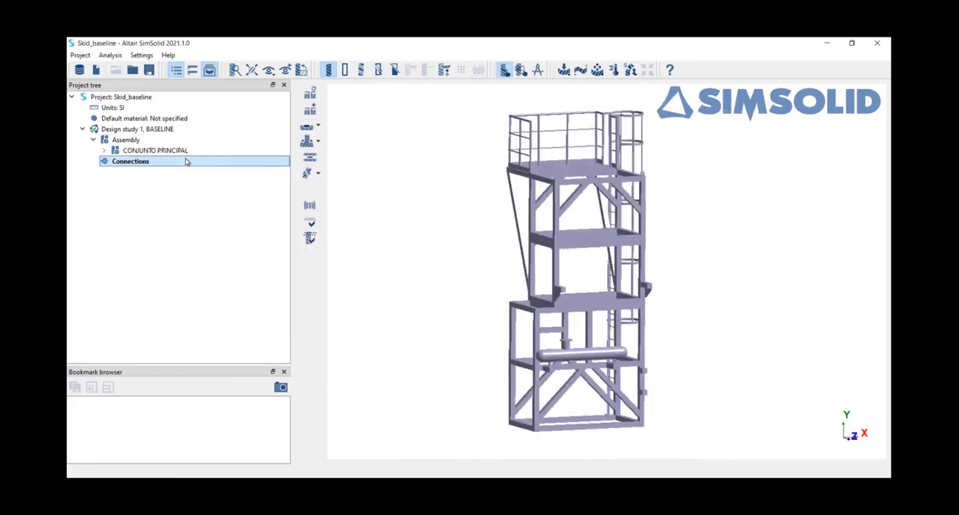
{"action": "left_click", "coordinate": [311, 94]}
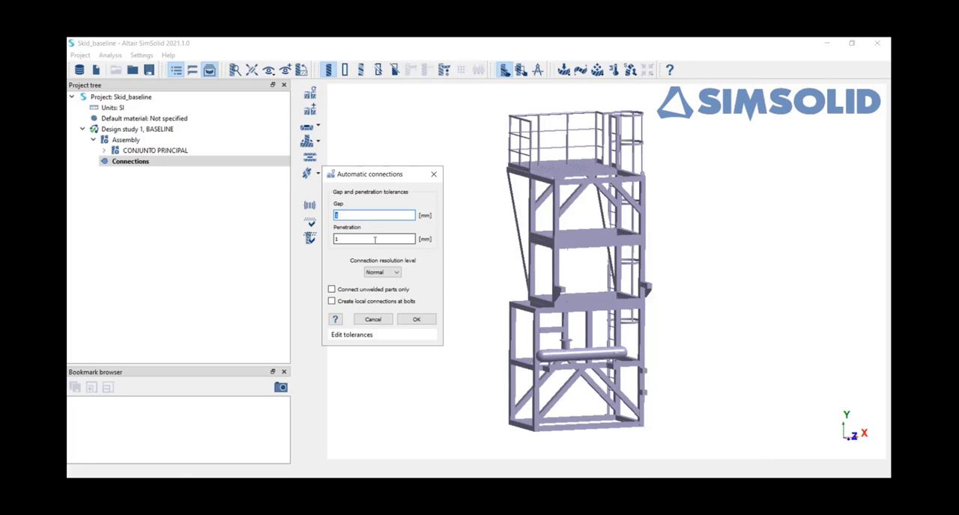
{"action": "left_click", "coordinate": [380, 275]}
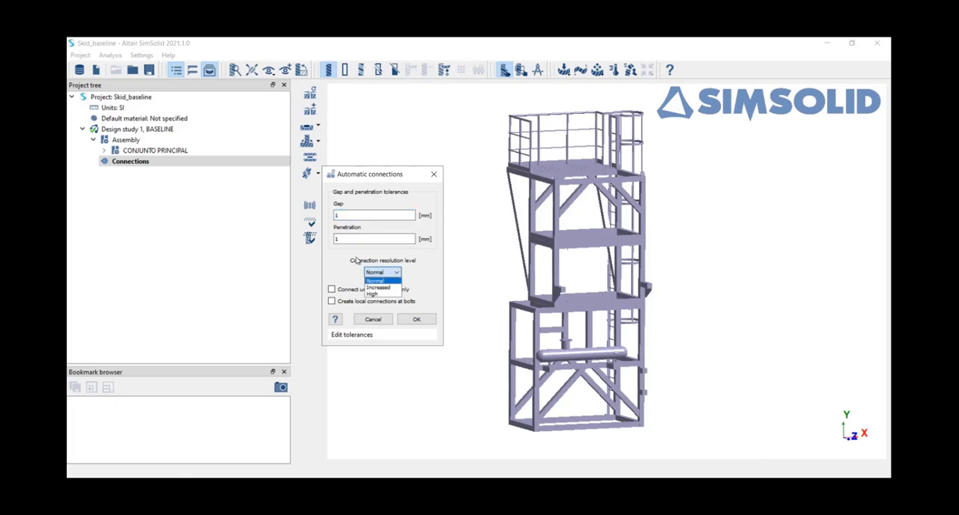
{"action": "left_click", "coordinate": [386, 289]}
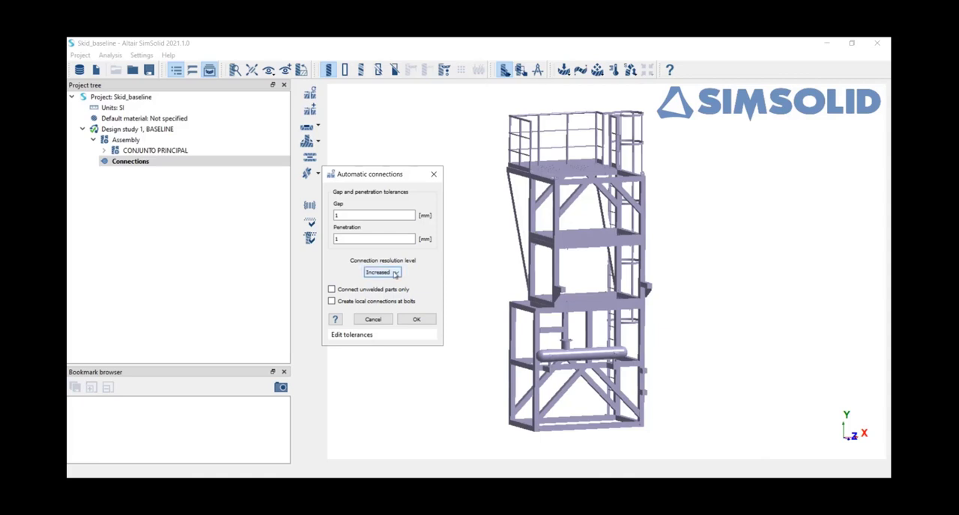
{"action": "scroll", "coordinate": [513, 330], "scroll_direction": "up", "scroll_amount": 3}
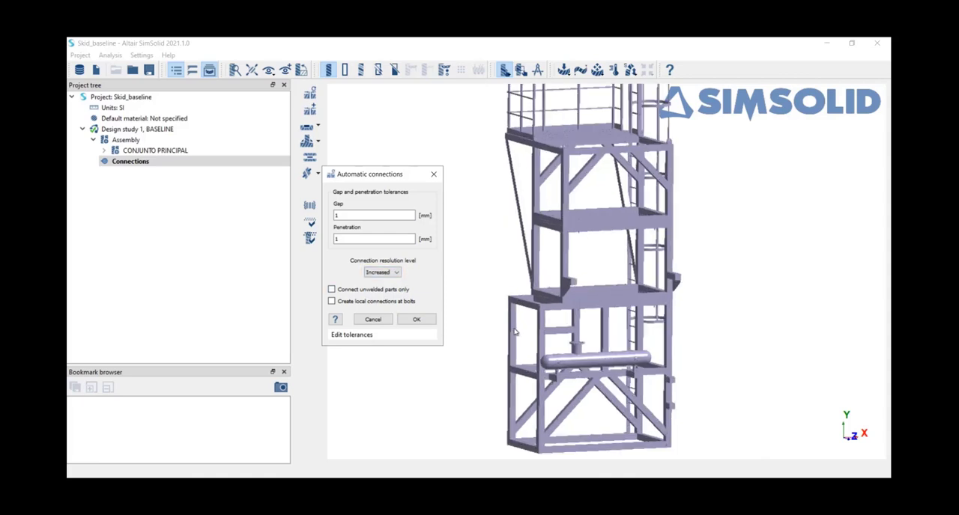
{"action": "scroll", "coordinate": [513, 329], "scroll_direction": "down", "scroll_amount": 3}
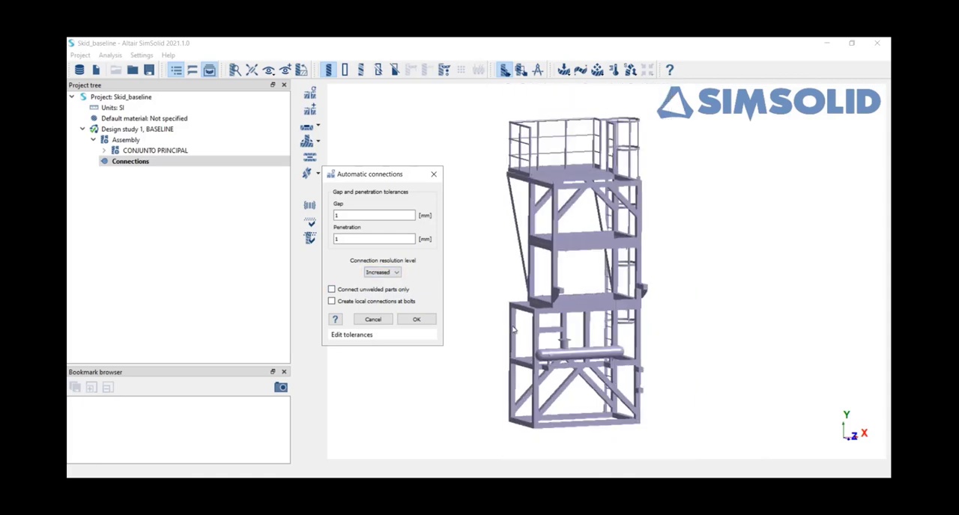
{"action": "left_click", "coordinate": [415, 321]}
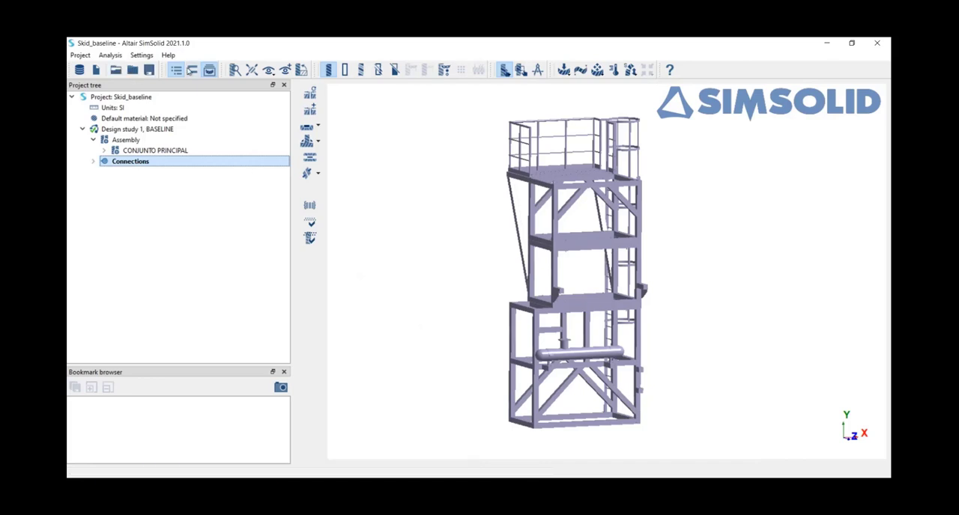
Inspect the connection settings and default contact conditions of Connection 1 under the regular connections, closing both without changes.
{"action": "left_click", "coordinate": [92, 162]}
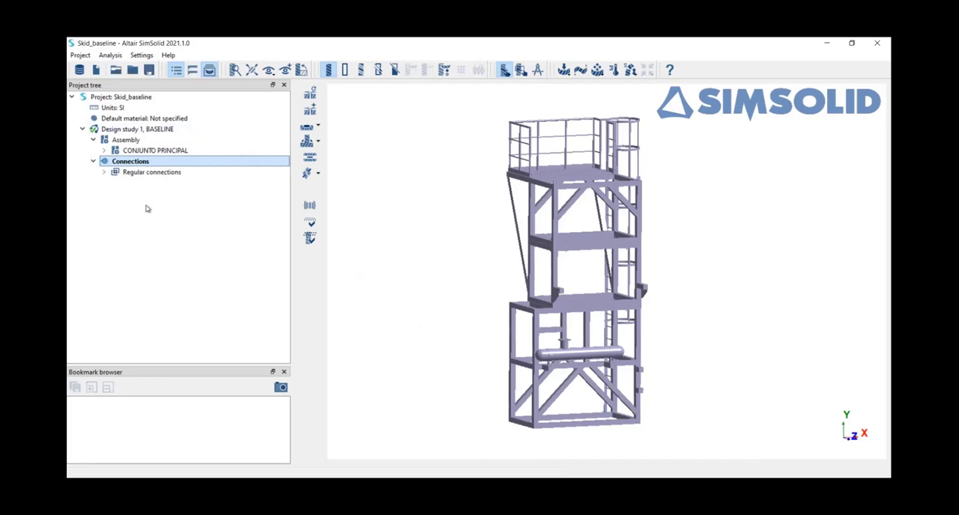
{"action": "left_click", "coordinate": [104, 172]}
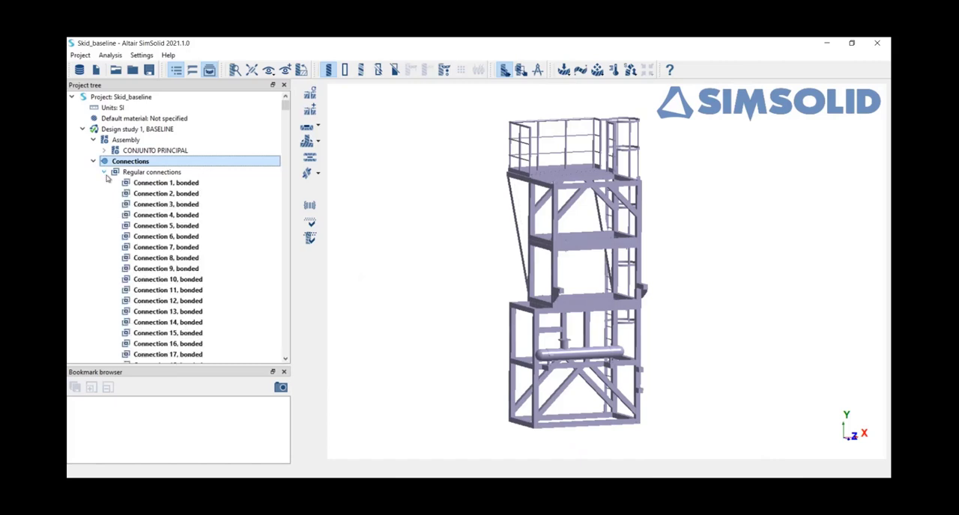
{"action": "right_click", "coordinate": [182, 186]}
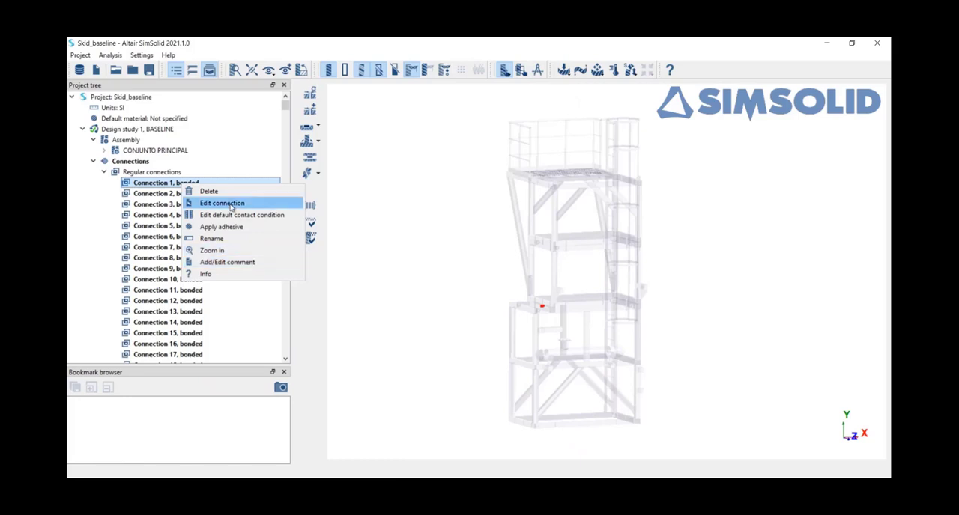
{"action": "left_click", "coordinate": [232, 206]}
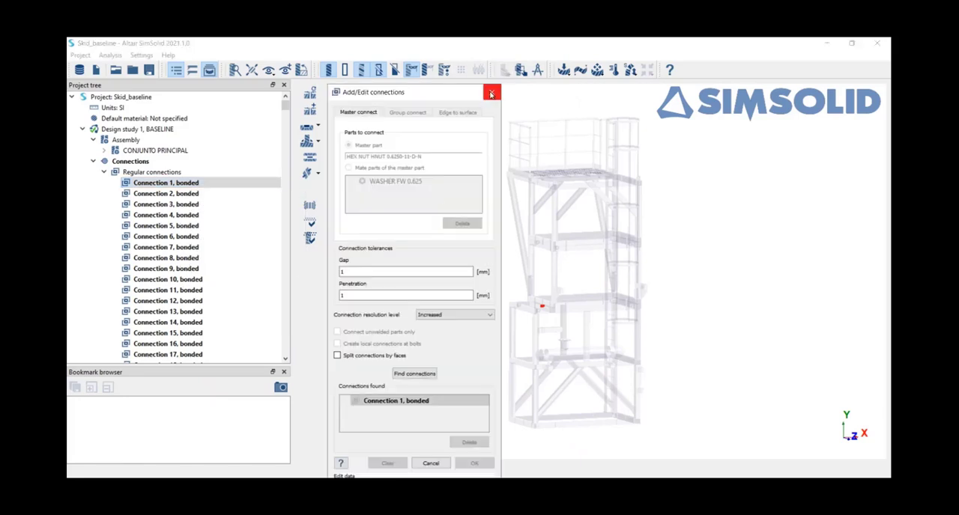
{"action": "left_click", "coordinate": [491, 93]}
{"action": "right_click", "coordinate": [165, 187]}
{"action": "left_click", "coordinate": [199, 217]}
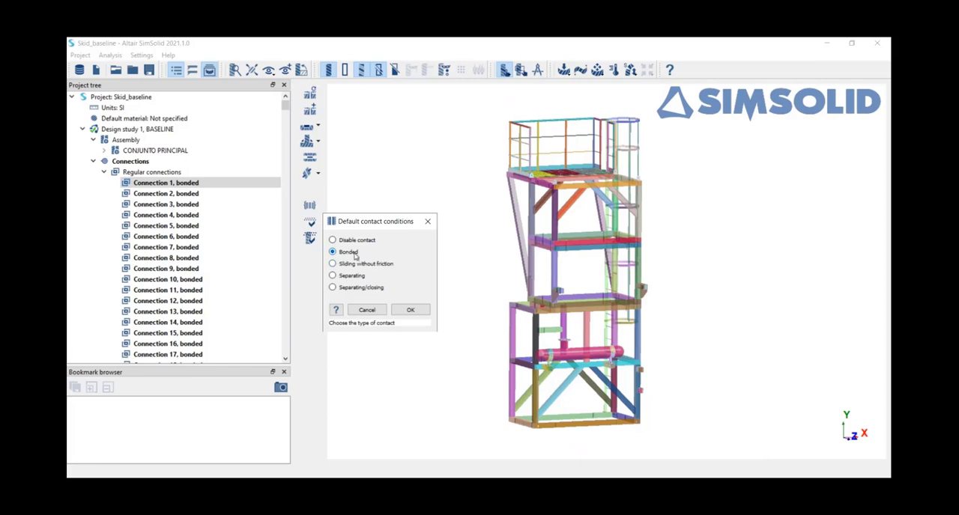
{"action": "left_click", "coordinate": [428, 221]}
Browse the regular connections list and locate connections 85, 86, 88 and 92 on the model, then collapse the list.
{"action": "scroll", "coordinate": [202, 233], "scroll_direction": "down", "scroll_amount": 20}
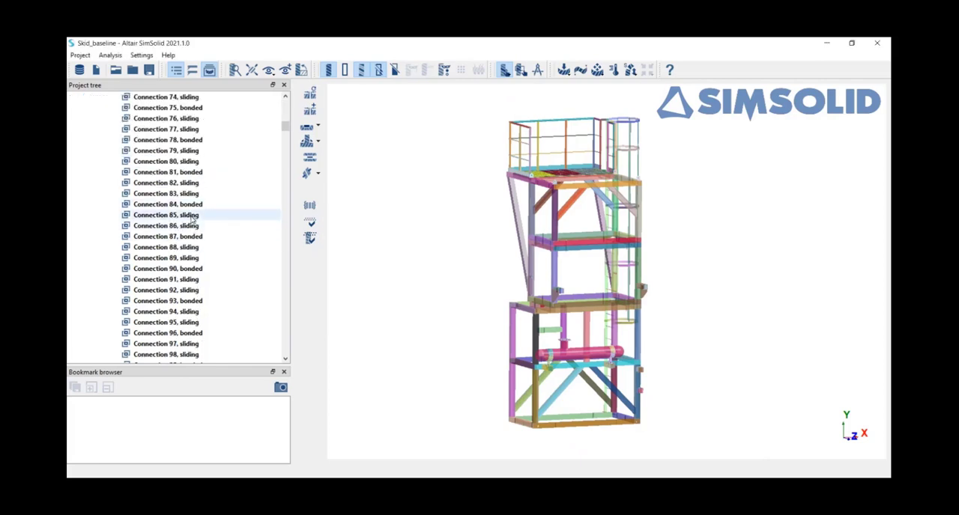
{"action": "left_click", "coordinate": [193, 217]}
{"action": "left_click", "coordinate": [193, 226]}
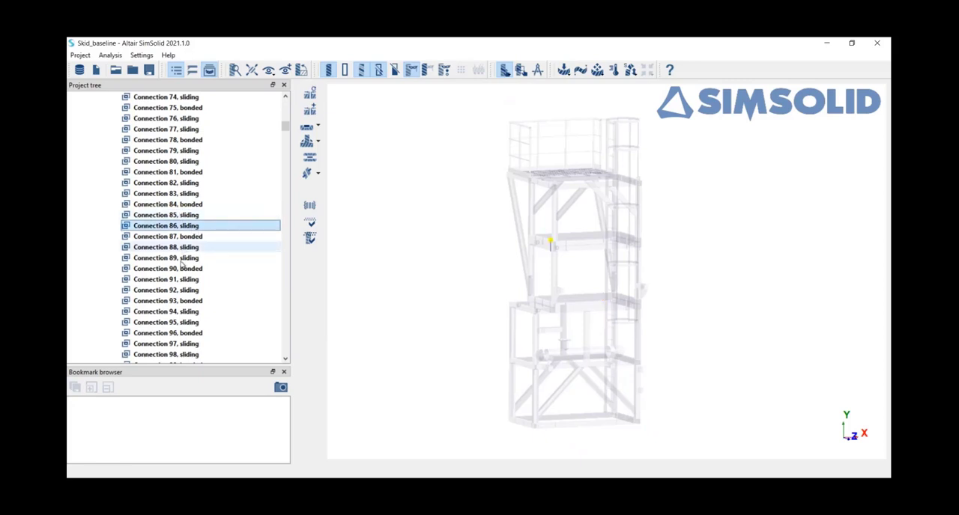
{"action": "left_click", "coordinate": [184, 248]}
{"action": "left_click", "coordinate": [183, 290]}
{"action": "scroll", "coordinate": [158, 225], "scroll_direction": "up", "scroll_amount": 20}
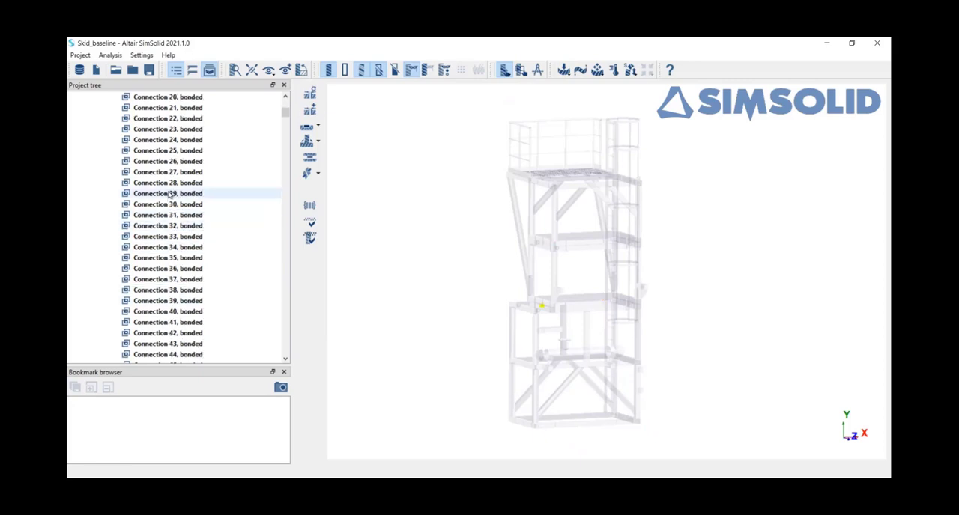
{"action": "left_click", "coordinate": [132, 173]}
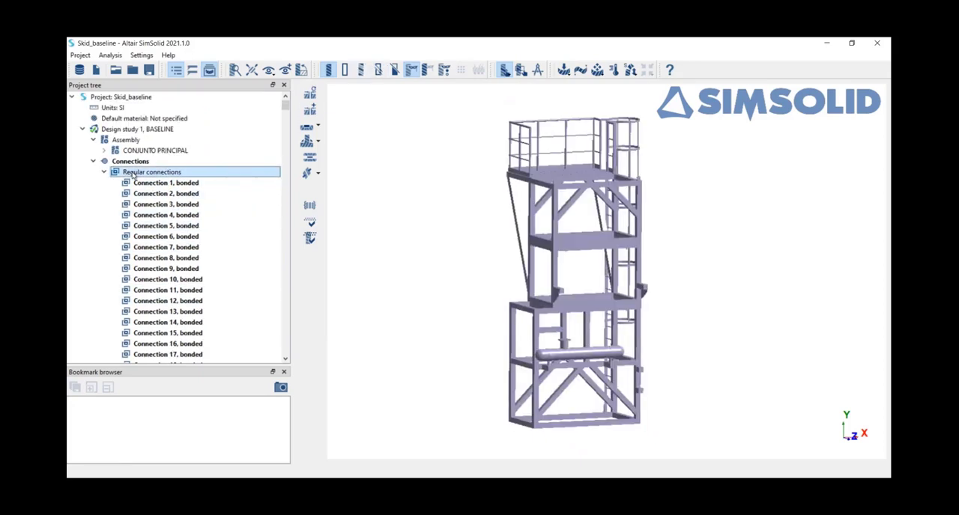
{"action": "left_click", "coordinate": [105, 172]}
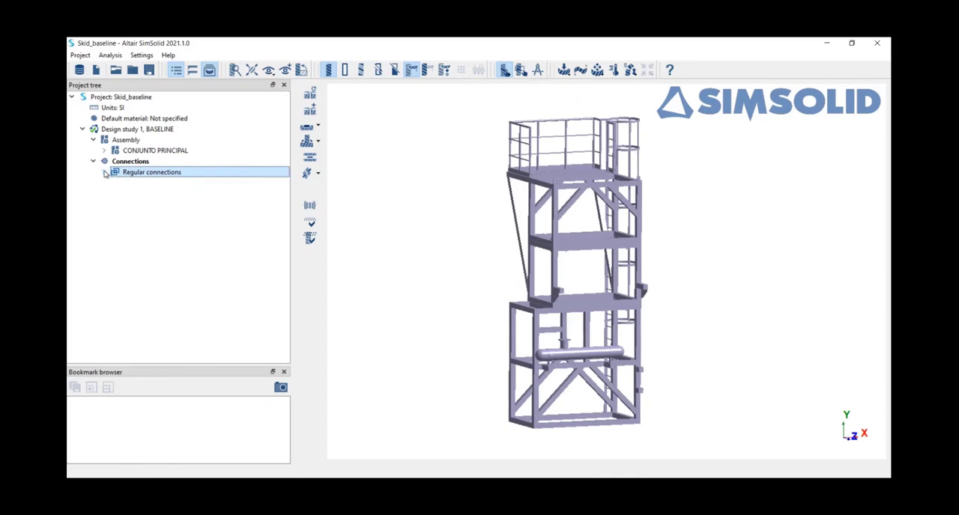
Show all regular connections on the model and examine the contacts at the frame corners and bolted column joints up close.
{"action": "right_click", "coordinate": [158, 173]}
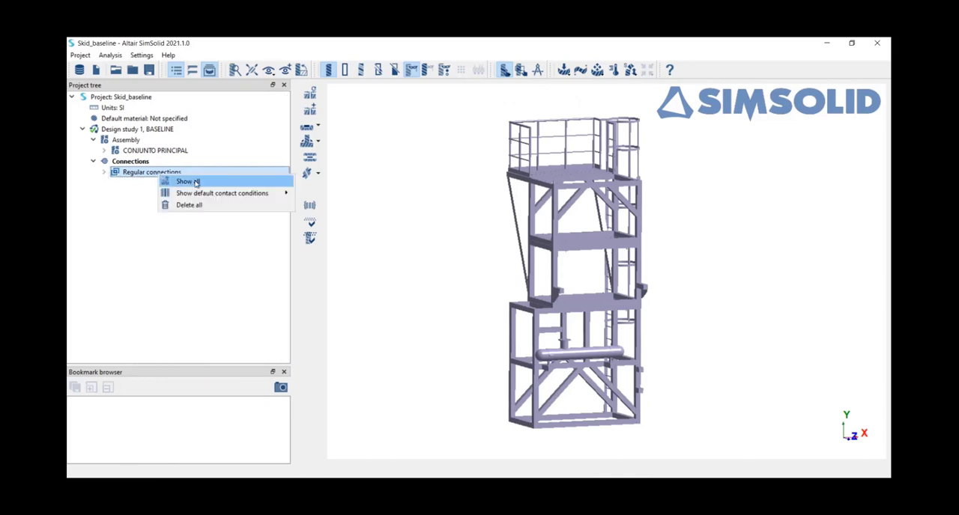
{"action": "left_click", "coordinate": [186, 182]}
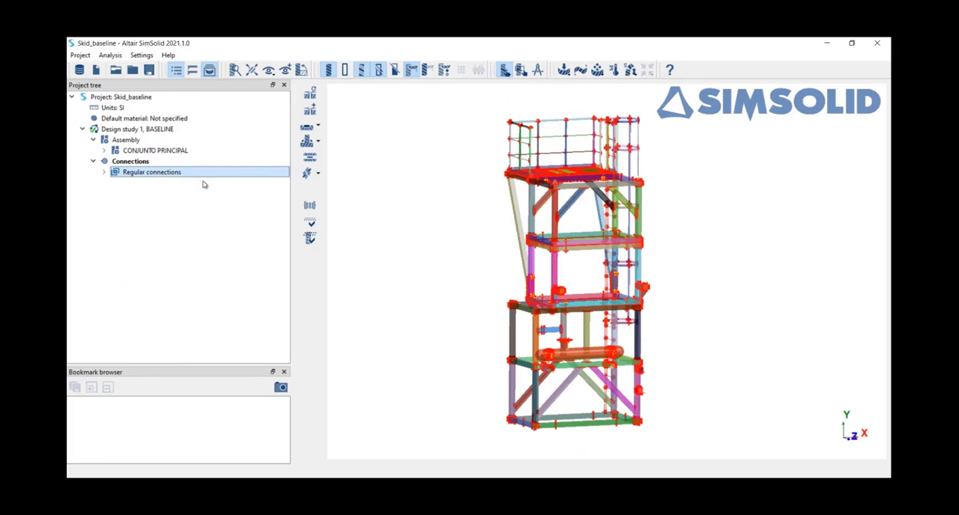
{"action": "scroll", "coordinate": [540, 311], "scroll_direction": "up", "scroll_amount": 6}
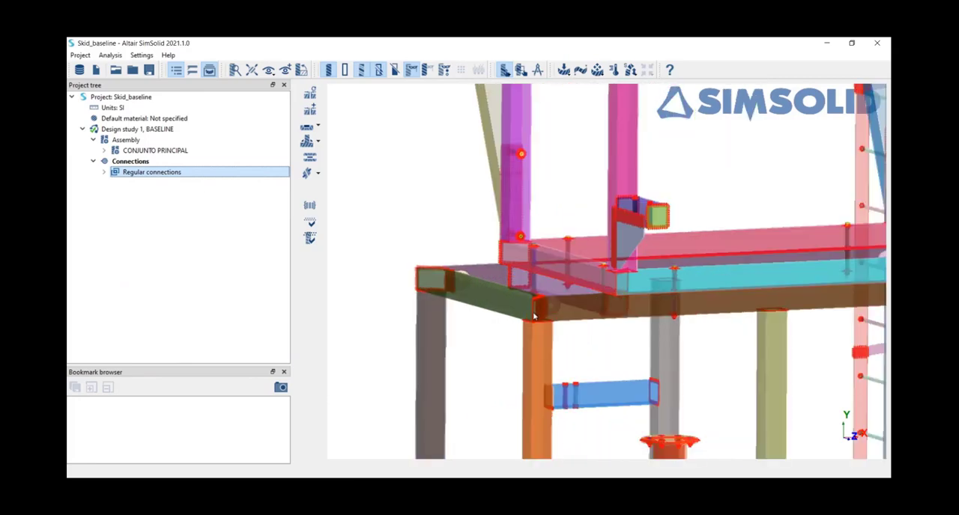
{"action": "scroll", "coordinate": [533, 314], "scroll_direction": "up", "scroll_amount": 3}
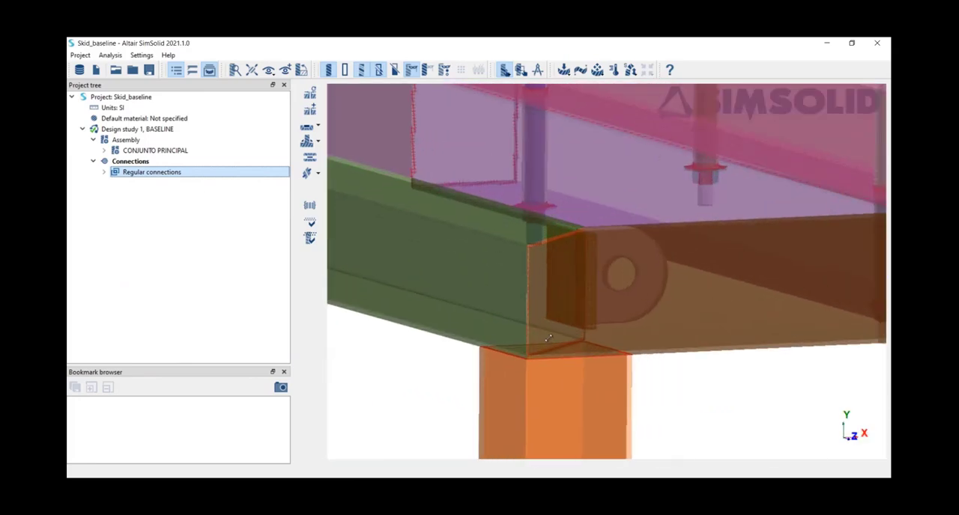
{"action": "right_click_drag", "start_coordinate": [548, 338], "coordinate": [527, 341]}
{"action": "right_click_drag", "start_coordinate": [525, 298], "coordinate": [516, 333]}
{"action": "scroll", "coordinate": [517, 333], "scroll_direction": "down", "scroll_amount": 5}
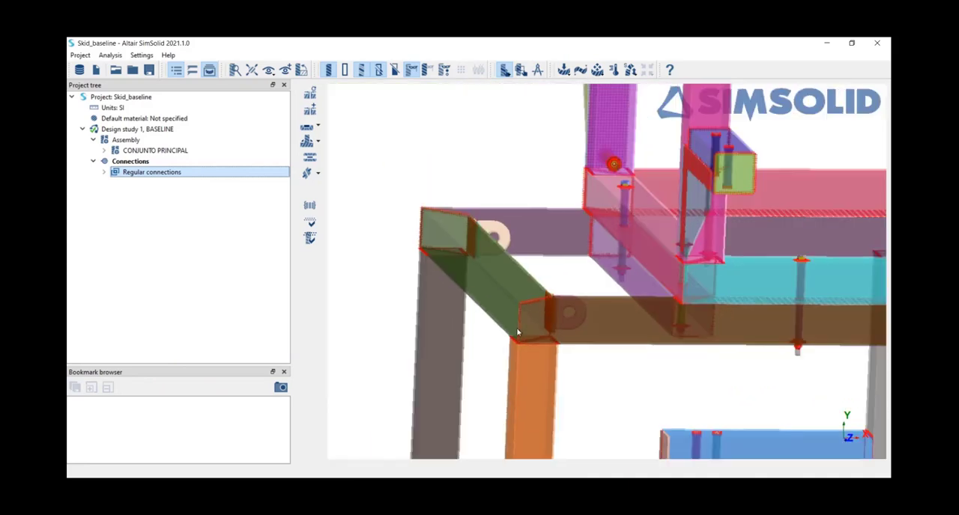
{"action": "scroll", "coordinate": [588, 145], "scroll_direction": "up", "scroll_amount": 5}
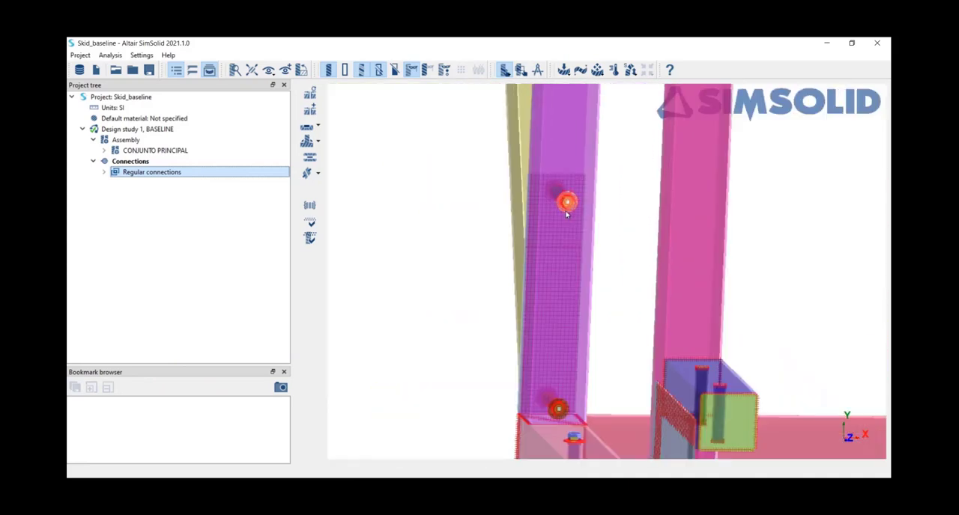
{"action": "mouse_move", "coordinate": [527, 218]}
{"action": "right_mouse_down"}
{"action": "mouse_move", "coordinate": [609, 214]}
{"action": "mouse_move", "coordinate": [570, 204]}
{"action": "right_mouse_up"}
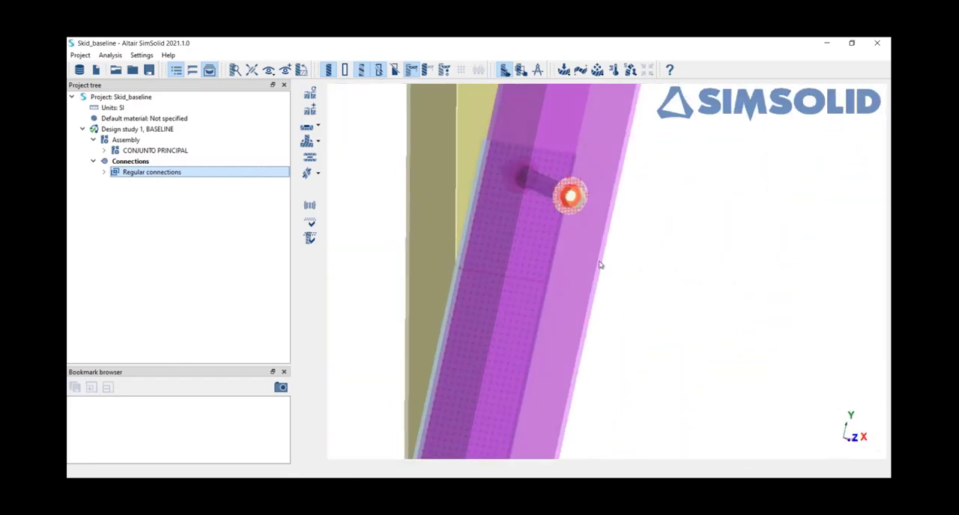
{"action": "scroll", "coordinate": [600, 266], "scroll_direction": "down", "scroll_amount": 5}
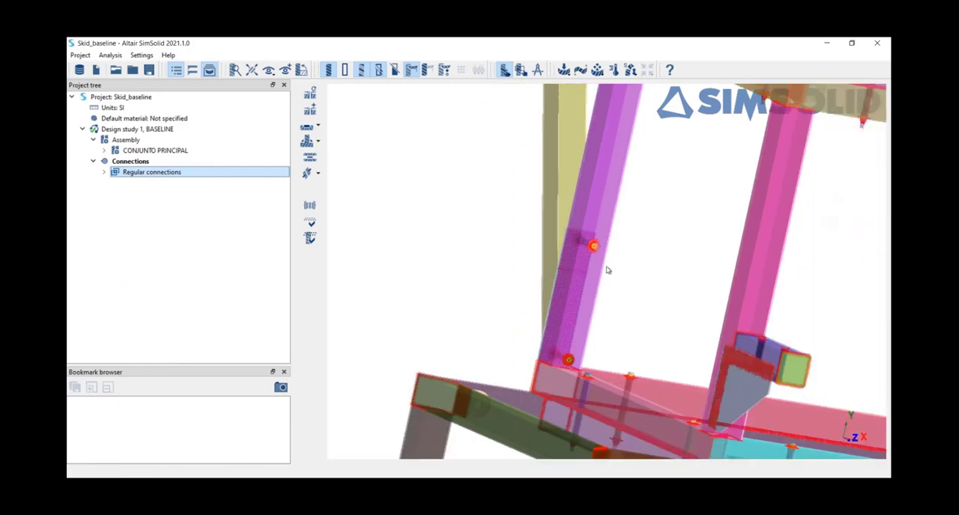
{"action": "scroll", "coordinate": [614, 273], "scroll_direction": "down", "scroll_amount": 6}
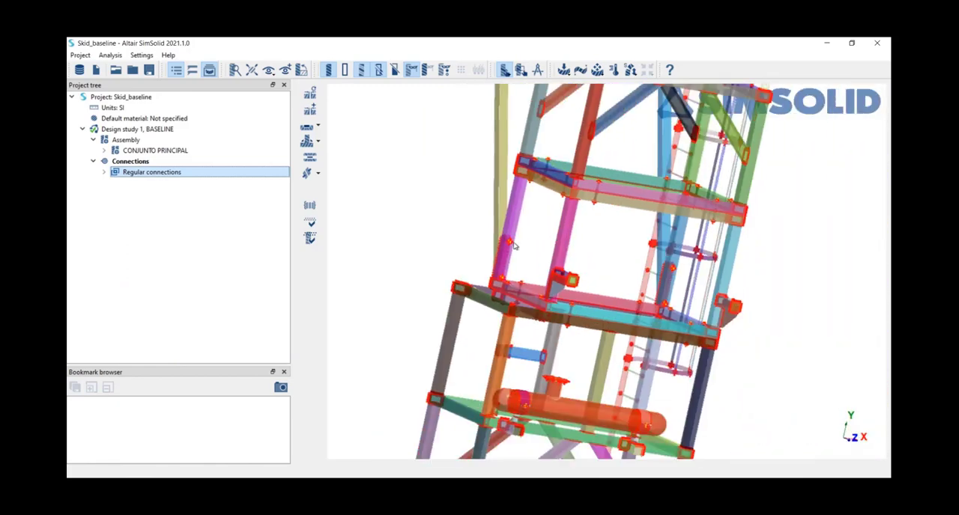
{"action": "scroll", "coordinate": [431, 211], "scroll_direction": "down", "scroll_amount": 6}
{"action": "middle_click_drag", "start_coordinate": [462, 261], "coordinate": [453, 274]}
{"action": "left_click", "coordinate": [454, 276]}
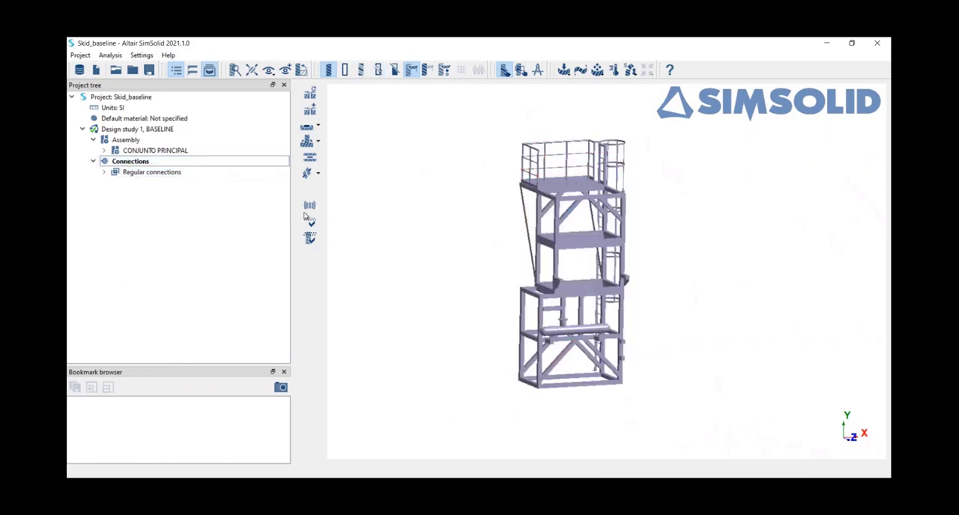
Apply the generic Steel material to all parts of the assembly and check it in the parts list.
{"action": "left_click", "coordinate": [126, 140]}
{"action": "left_click", "coordinate": [103, 150]}
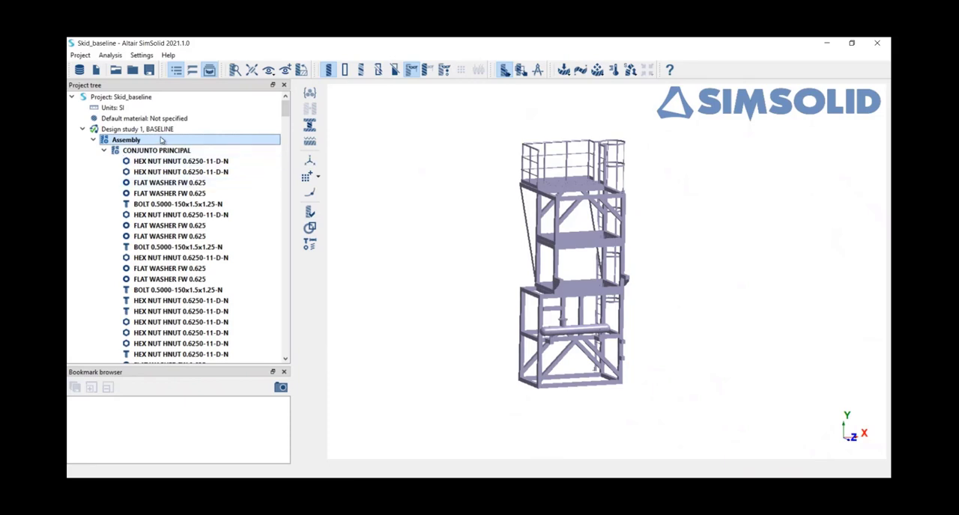
{"action": "left_click", "coordinate": [317, 94]}
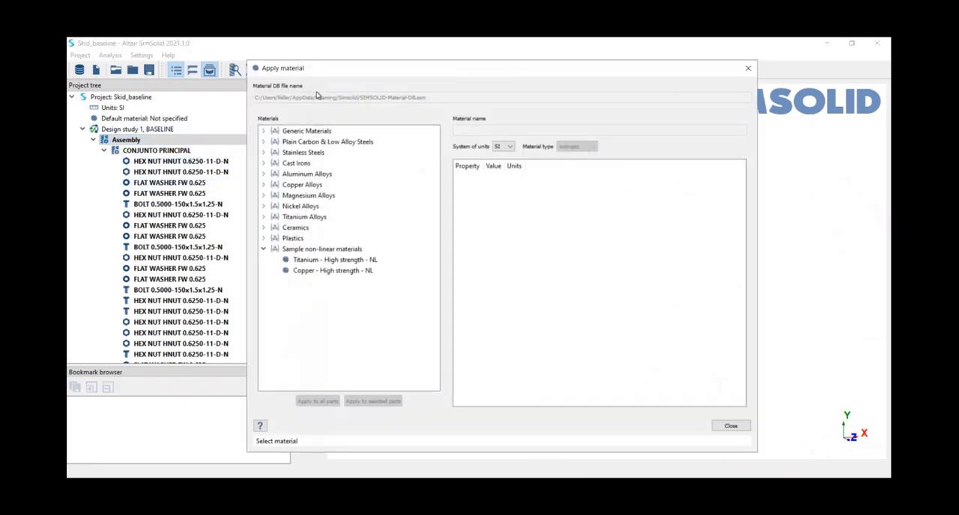
{"action": "left_click", "coordinate": [265, 132]}
{"action": "left_click", "coordinate": [299, 141]}
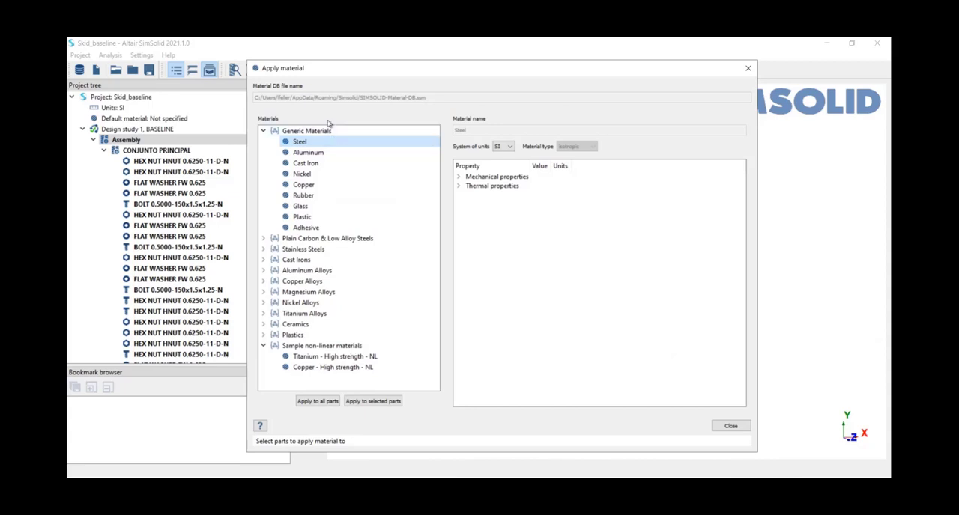
{"action": "left_click", "coordinate": [325, 404]}
{"action": "left_click", "coordinate": [728, 425]}
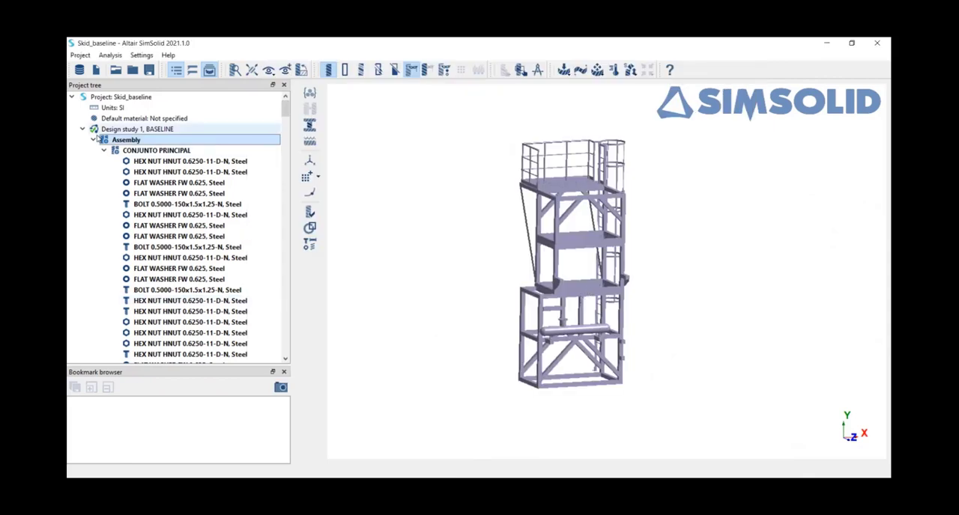
{"action": "scroll", "coordinate": [188, 213], "scroll_direction": "down", "scroll_amount": 3}
{"action": "scroll", "coordinate": [180, 202], "scroll_direction": "up", "scroll_amount": 3}
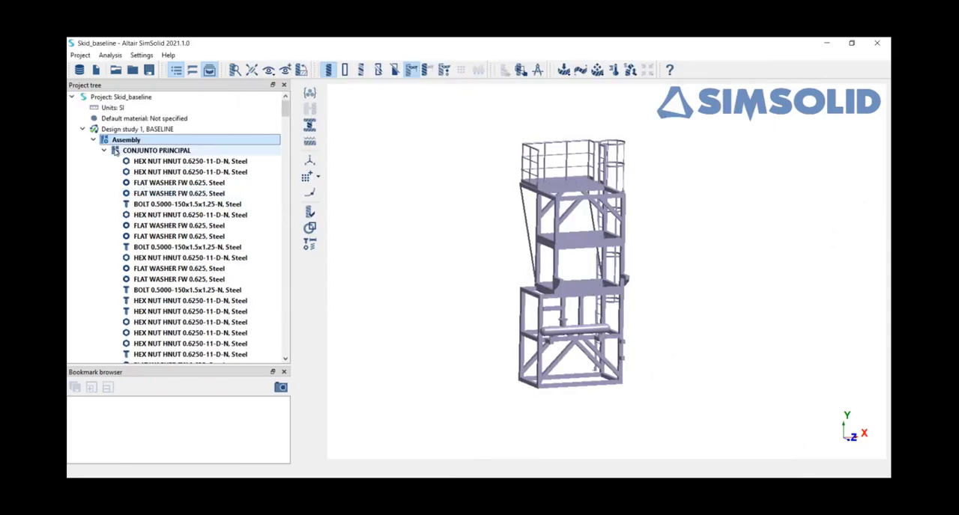
{"action": "left_click", "coordinate": [93, 140]}
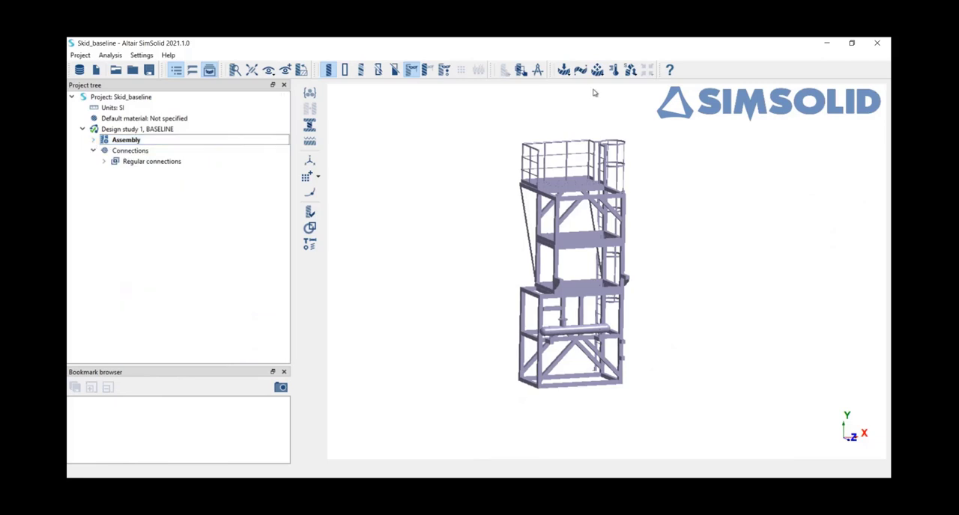
Create a structural linear analysis and start an immovable constraint applied to faces.
{"action": "left_click", "coordinate": [568, 71]}
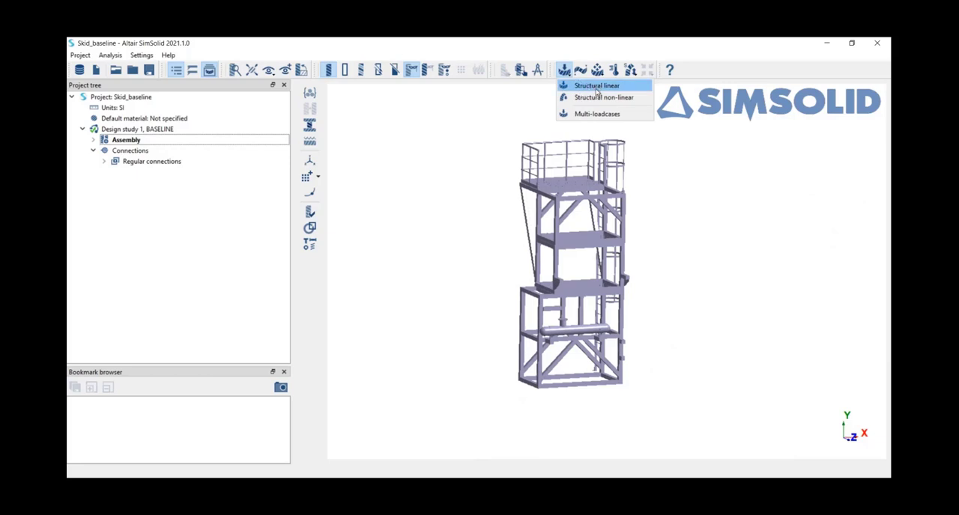
{"action": "left_click", "coordinate": [600, 88]}
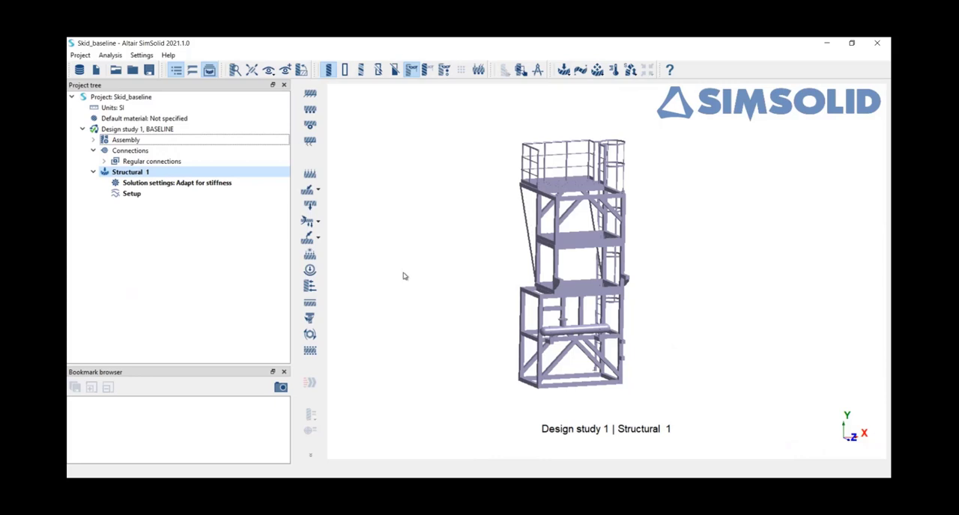
{"action": "left_click", "coordinate": [311, 99]}
Select the four underside faces of the lower CONDENSADOR CO2 base frame beams for the immovable constraint.
{"action": "middle_click_drag", "start_coordinate": [590, 408], "coordinate": [634, 213]}
{"action": "scroll", "coordinate": [634, 213], "scroll_direction": "up", "scroll_amount": 10}
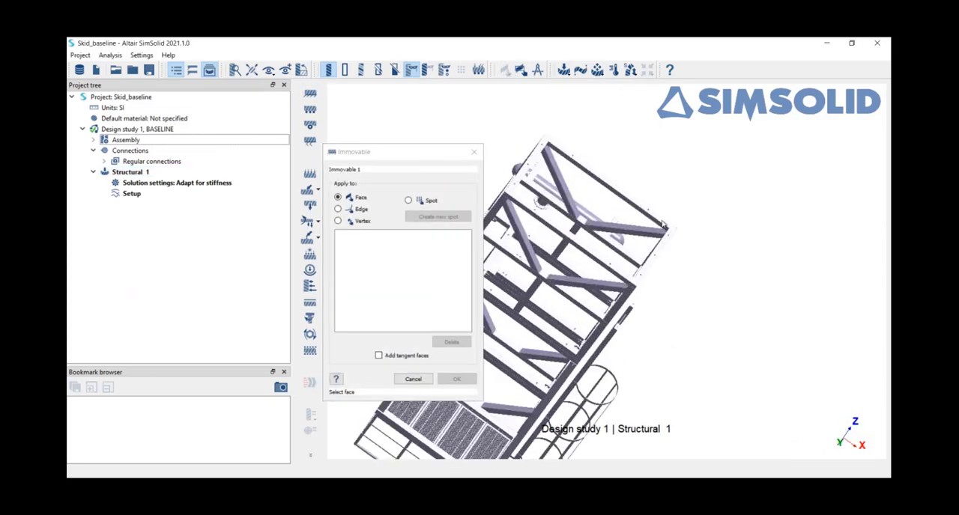
{"action": "left_click", "coordinate": [685, 236]}
{"action": "left_click", "coordinate": [674, 205]}
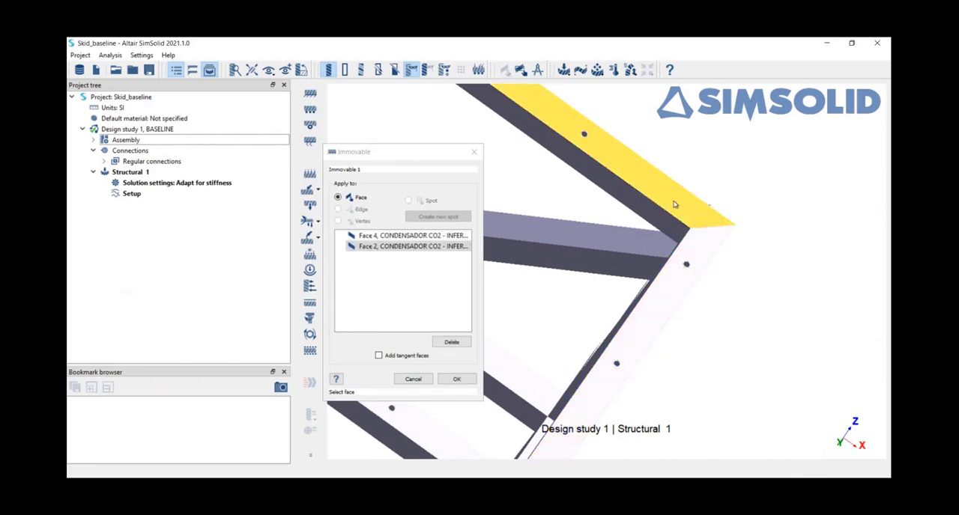
{"action": "scroll", "coordinate": [674, 207], "scroll_direction": "down", "scroll_amount": 4}
{"action": "scroll", "coordinate": [674, 207], "scroll_direction": "down", "scroll_amount": 4}
{"action": "scroll", "coordinate": [570, 192], "scroll_direction": "up", "scroll_amount": 5}
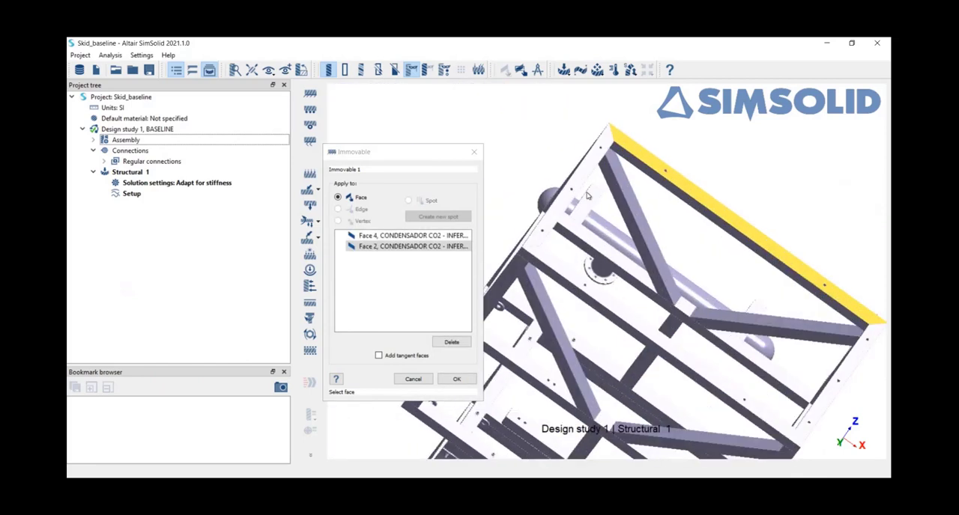
{"action": "left_click", "coordinate": [567, 200]}
{"action": "scroll", "coordinate": [571, 298], "scroll_direction": "down", "scroll_amount": 3}
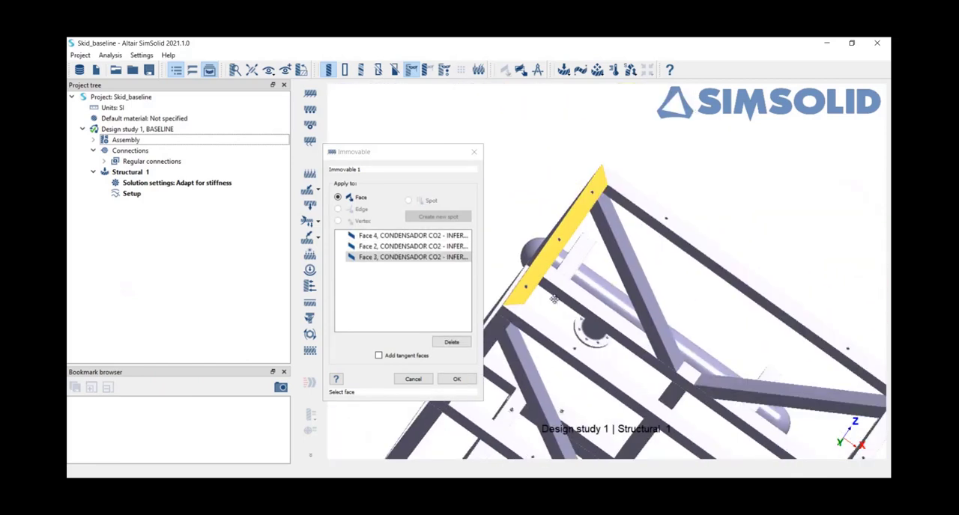
{"action": "scroll", "coordinate": [544, 298], "scroll_direction": "up", "scroll_amount": 2}
{"action": "left_click", "coordinate": [543, 290]}
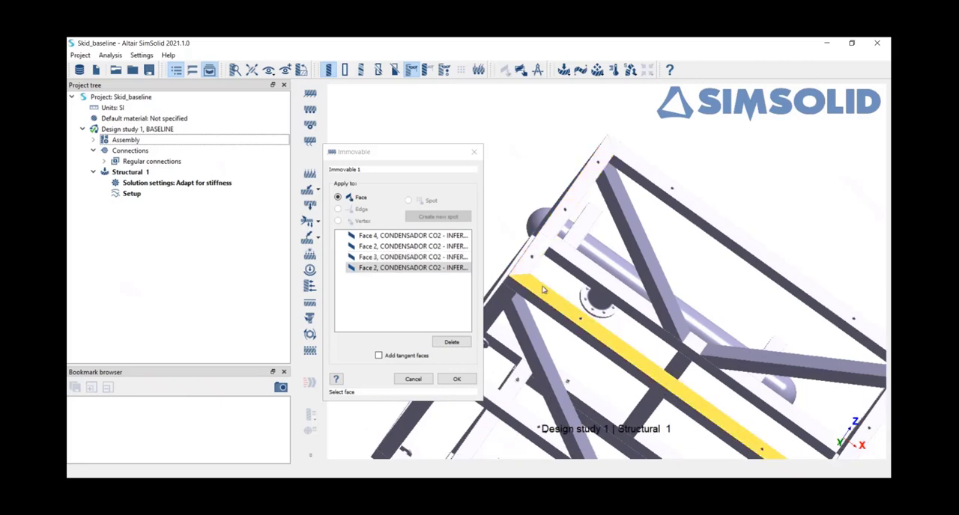
Add the bottom faces of the two SAPATA ESCADA ladder feet to the immovable constraint and apply it.
{"action": "scroll", "coordinate": [543, 290], "scroll_direction": "down", "scroll_amount": 5}
{"action": "right_click_drag", "start_coordinate": [618, 276], "coordinate": [620, 222]}
{"action": "scroll", "coordinate": [607, 212], "scroll_direction": "up", "scroll_amount": 4}
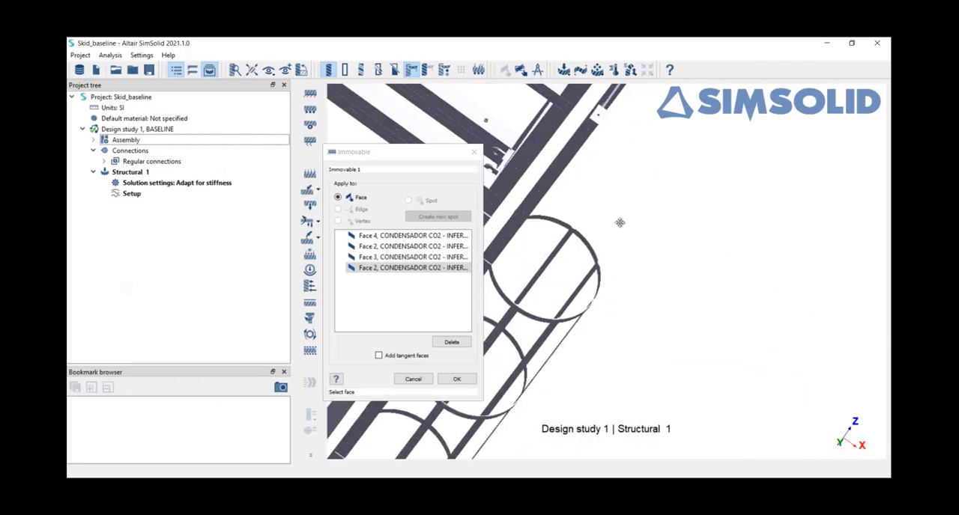
{"action": "scroll", "coordinate": [619, 223], "scroll_direction": "up", "scroll_amount": 3}
{"action": "scroll", "coordinate": [644, 228], "scroll_direction": "up", "scroll_amount": 2}
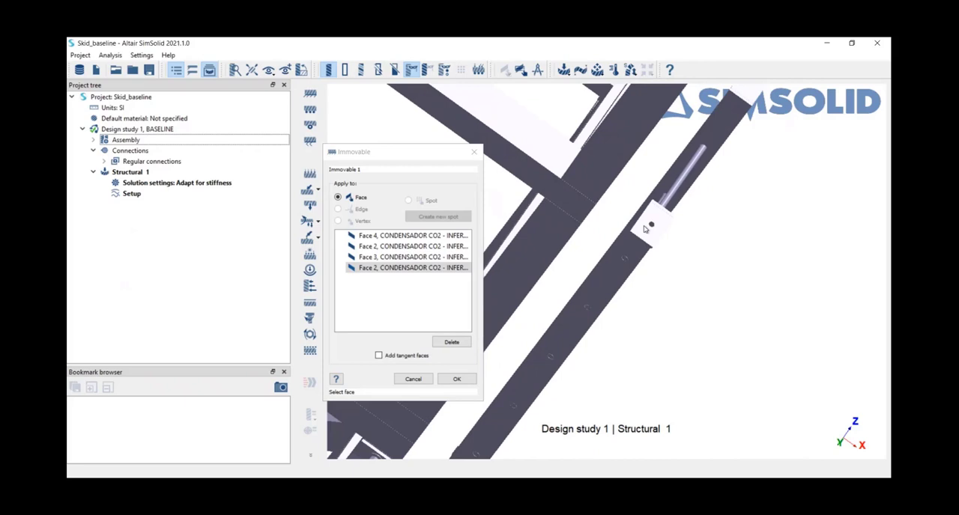
{"action": "left_click", "coordinate": [647, 227]}
{"action": "scroll", "coordinate": [647, 227], "scroll_direction": "down", "scroll_amount": 4}
{"action": "right_click_drag", "start_coordinate": [696, 201], "coordinate": [675, 253]}
{"action": "scroll", "coordinate": [683, 194], "scroll_direction": "up", "scroll_amount": 5}
{"action": "left_click", "coordinate": [679, 194]}
{"action": "scroll", "coordinate": [679, 194], "scroll_direction": "down", "scroll_amount": 8}
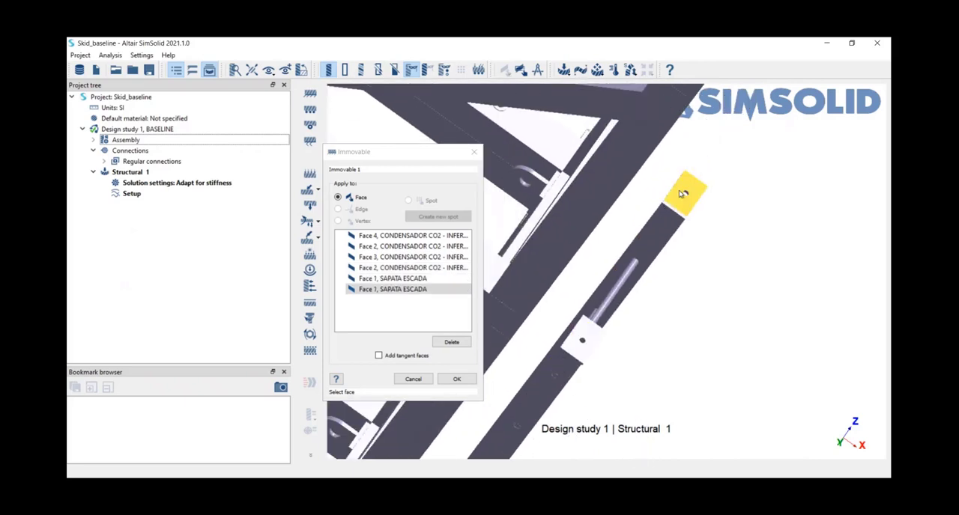
{"action": "left_click", "coordinate": [456, 379]}
Start a Force/Displacement load on the face of the GRADE grating panel at the upper platform's corner.
{"action": "scroll", "coordinate": [665, 245], "scroll_direction": "up", "scroll_amount": 10}
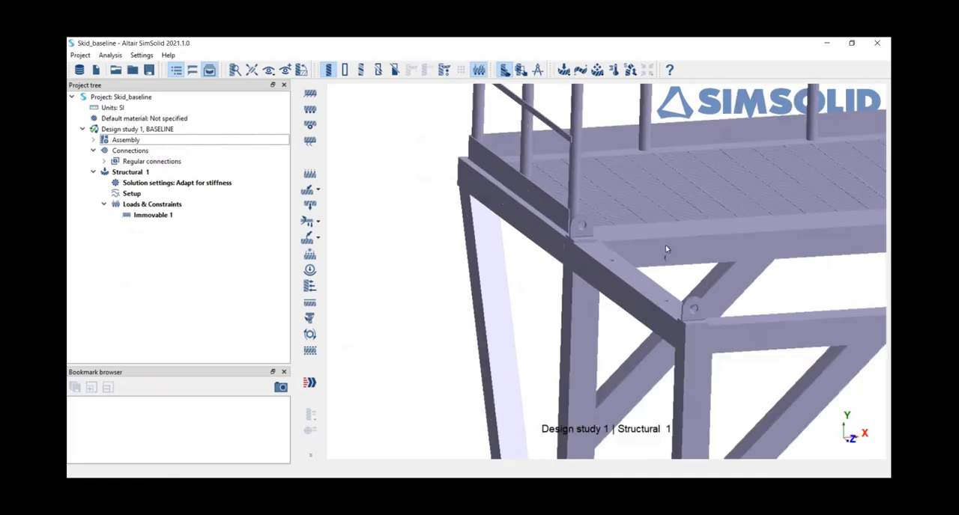
{"action": "left_click_drag", "start_coordinate": [665, 245], "coordinate": [659, 282]}
{"action": "right_click_drag", "start_coordinate": [659, 283], "coordinate": [603, 287]}
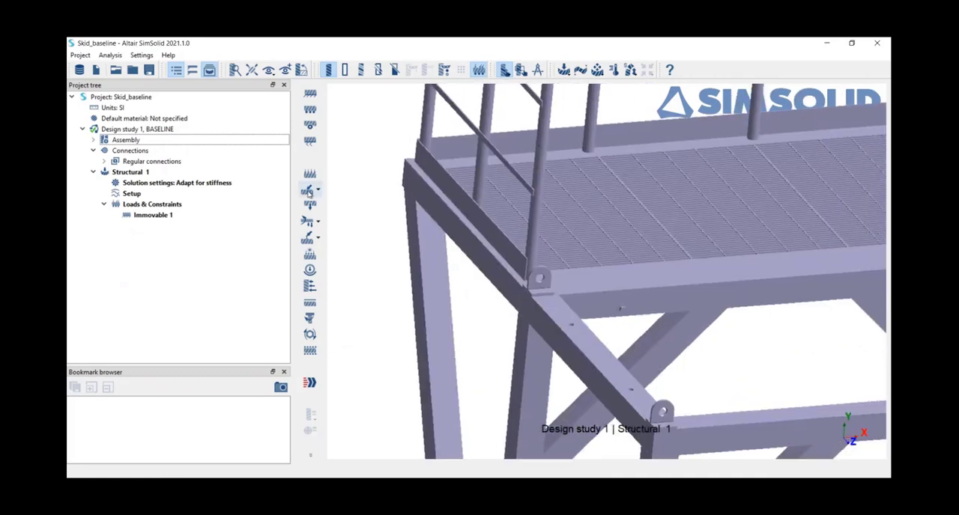
{"action": "left_click", "coordinate": [309, 190]}
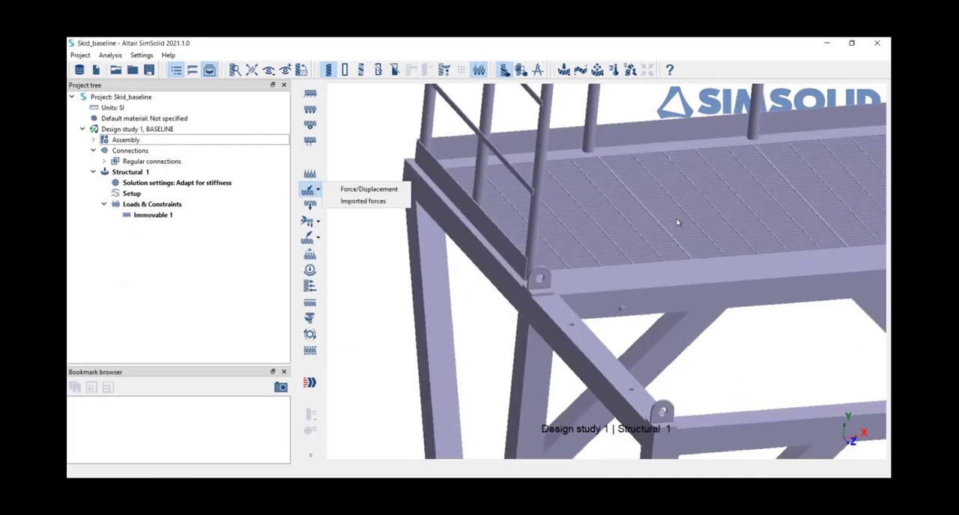
{"action": "left_click", "coordinate": [364, 190]}
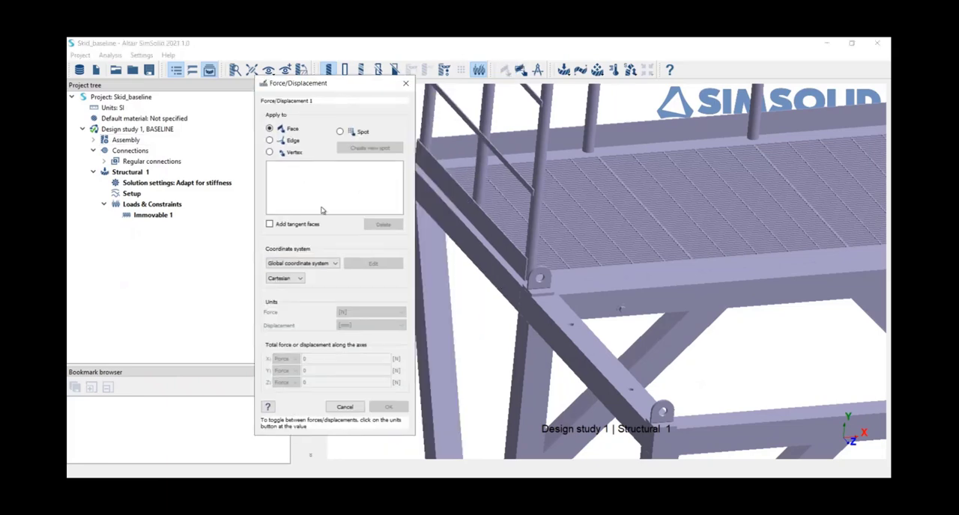
{"action": "scroll", "coordinate": [569, 266], "scroll_direction": "up", "scroll_amount": 3}
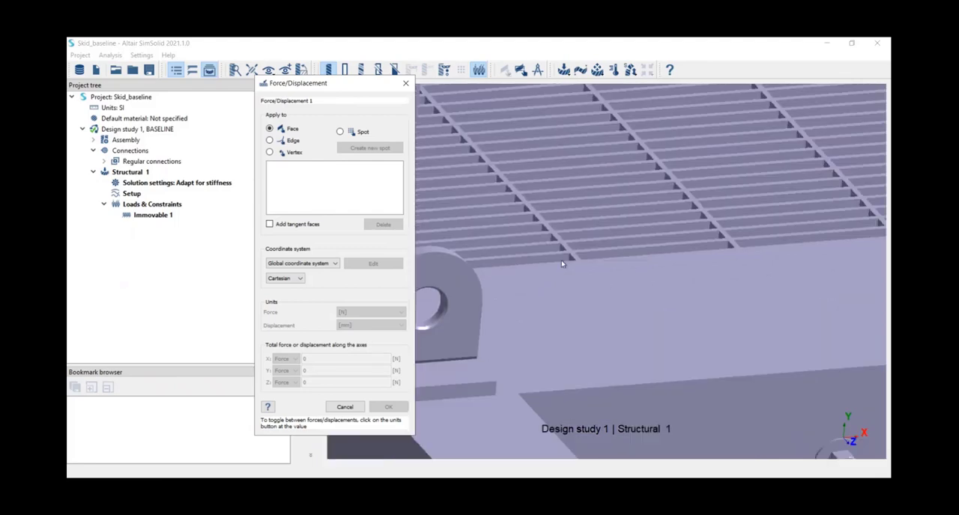
{"action": "scroll", "coordinate": [561, 259], "scroll_direction": "up", "scroll_amount": 2}
{"action": "left_click", "coordinate": [576, 251]}
{"action": "scroll", "coordinate": [576, 251], "scroll_direction": "down", "scroll_amount": 8}
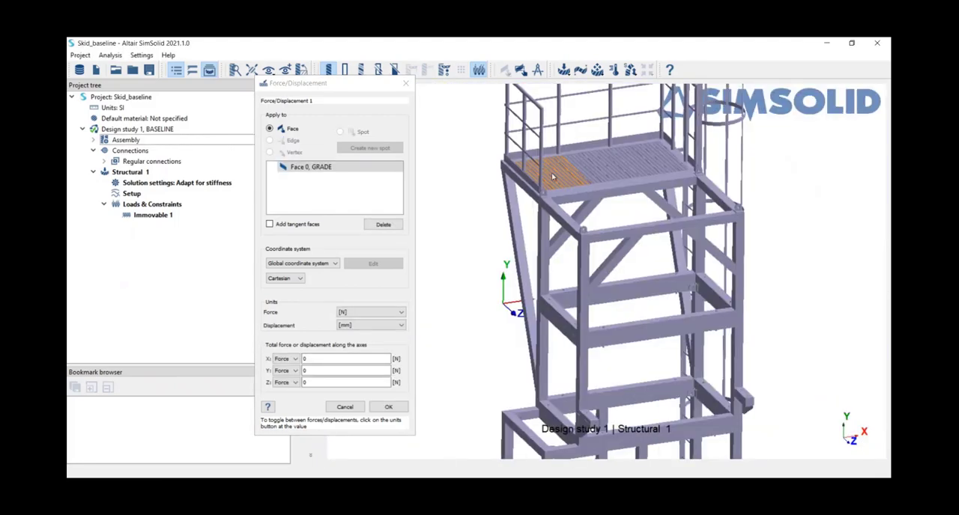
Set the grating load's Y force to -2000 N and apply it.
{"action": "left_click", "coordinate": [314, 372]}
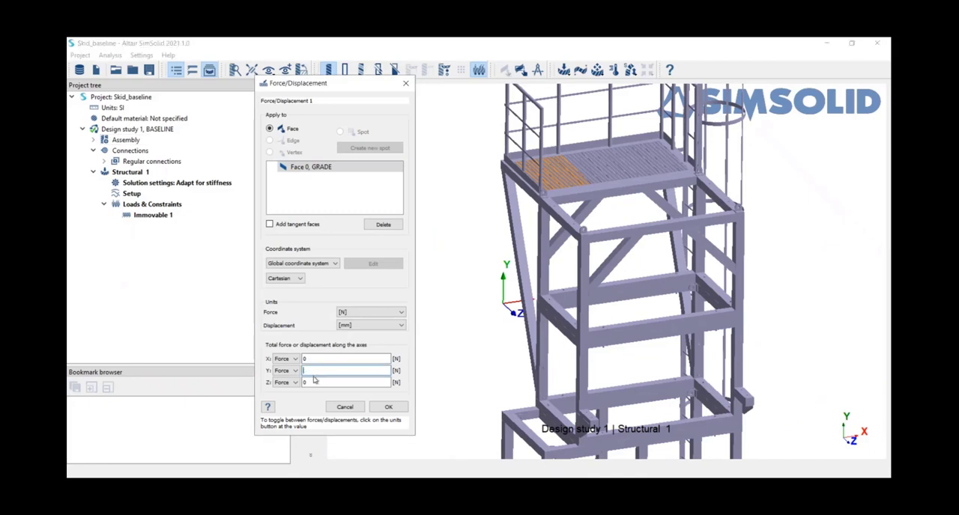
{"action": "type", "text": "-2000"}
{"action": "left_click", "coordinate": [385, 410]}
{"action": "right_click_drag", "start_coordinate": [456, 375], "coordinate": [445, 354]}
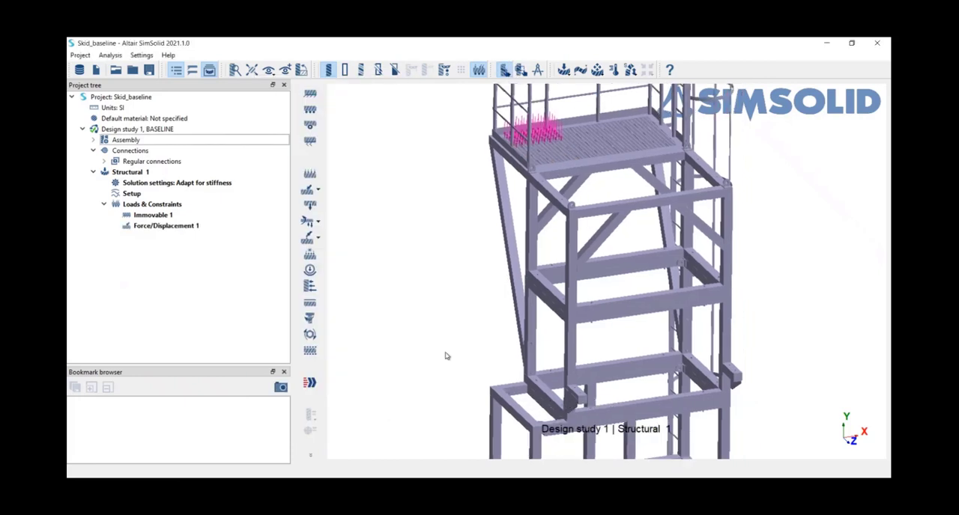
{"action": "scroll", "coordinate": [445, 355], "scroll_direction": "down", "scroll_amount": 5}
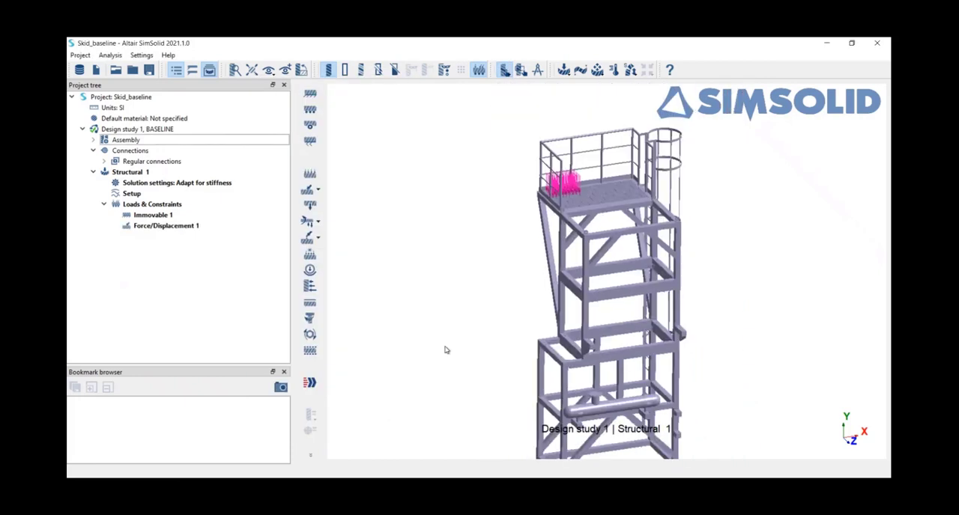
Set the solution objective of Structural 1 to Adapt for stress.
{"action": "left_click", "coordinate": [135, 183]}
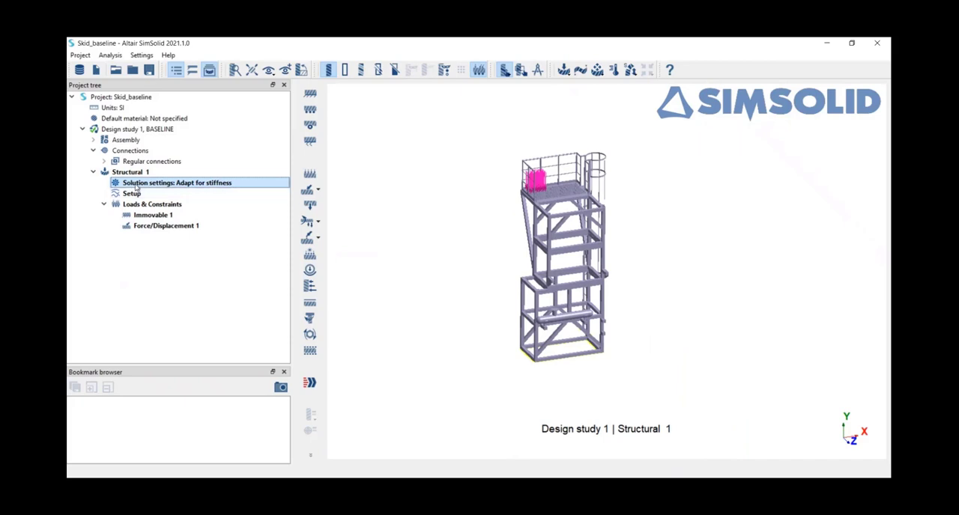
{"action": "right_click", "coordinate": [137, 188]}
{"action": "left_click", "coordinate": [160, 192]}
{"action": "left_click", "coordinate": [386, 112]}
{"action": "left_click", "coordinate": [369, 112]}
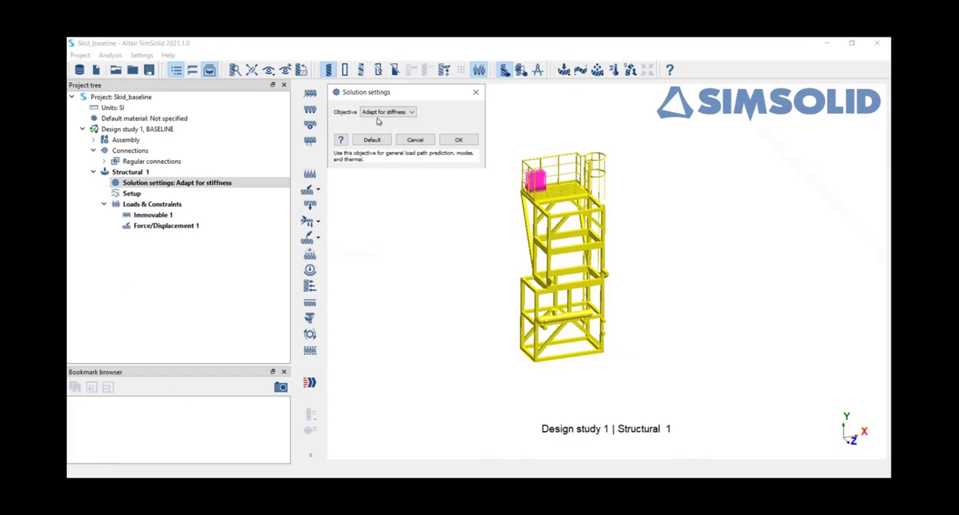
{"action": "left_click", "coordinate": [391, 113]}
{"action": "left_click", "coordinate": [402, 129]}
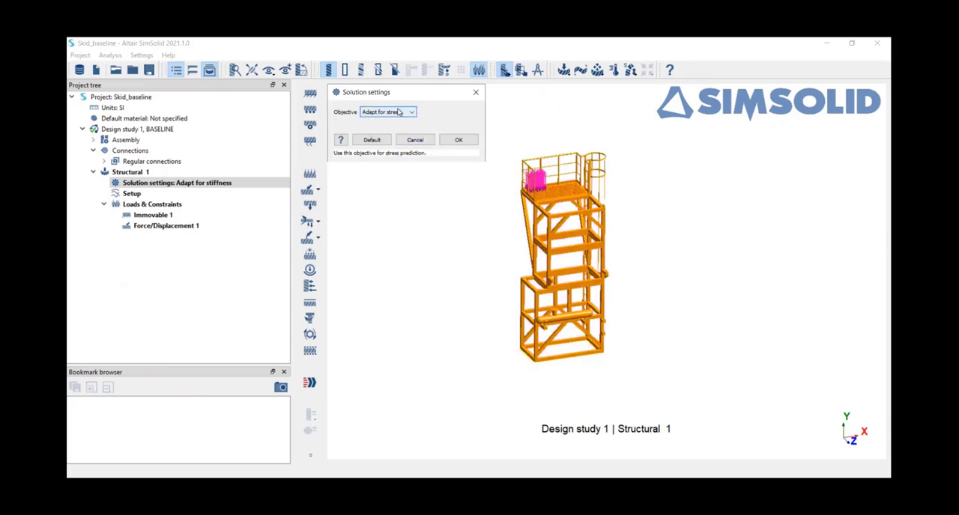
{"action": "left_click_drag", "start_coordinate": [394, 96], "coordinate": [402, 108]}
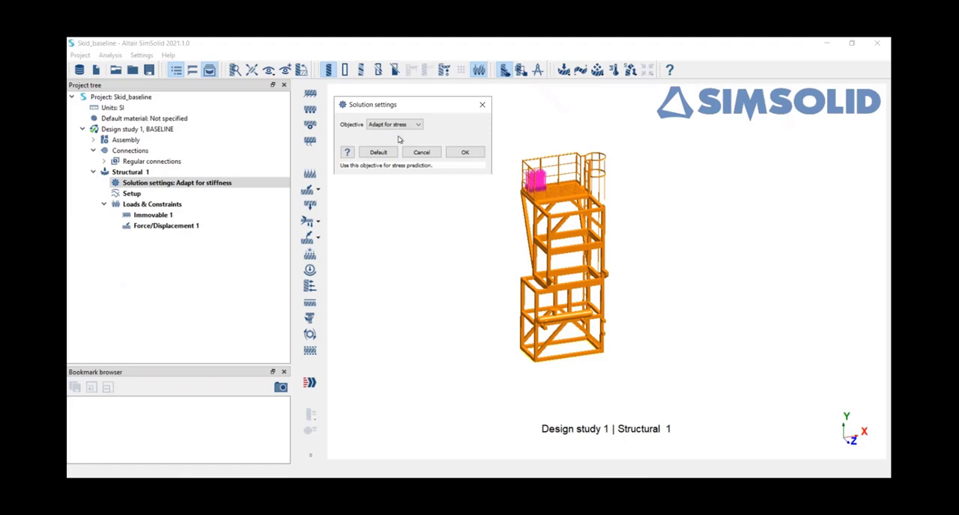
{"action": "left_click", "coordinate": [463, 153]}
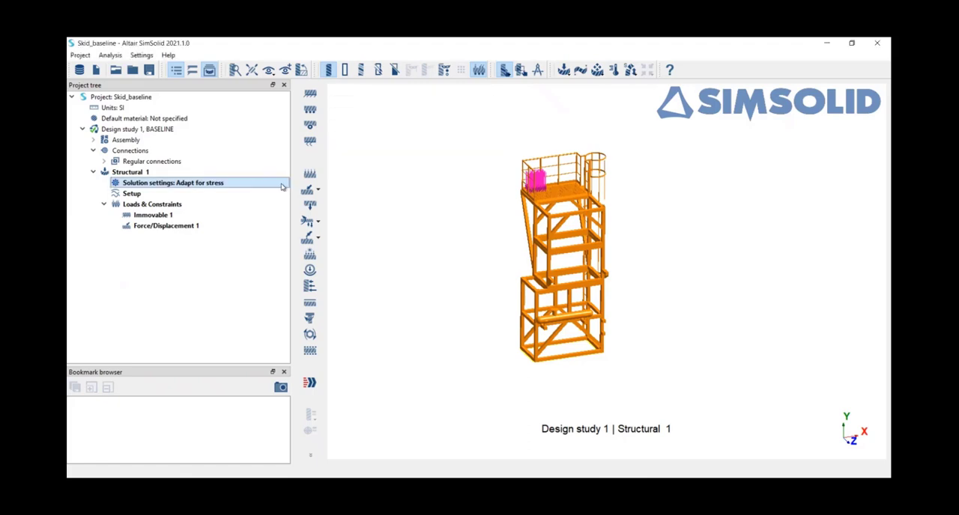
Try enabling separating contact, material non-linear and geometric non-linear with full load analysis in the Structural 1 setup, and clear all three again.
{"action": "left_click", "coordinate": [142, 195]}
{"action": "right_click", "coordinate": [144, 196]}
{"action": "left_click", "coordinate": [167, 203]}
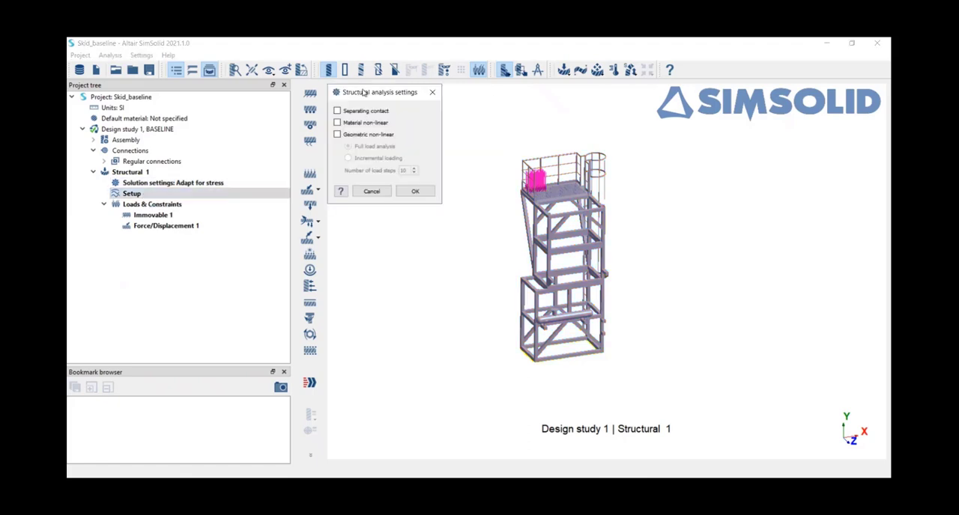
{"action": "left_click_drag", "start_coordinate": [362, 87], "coordinate": [232, 154]}
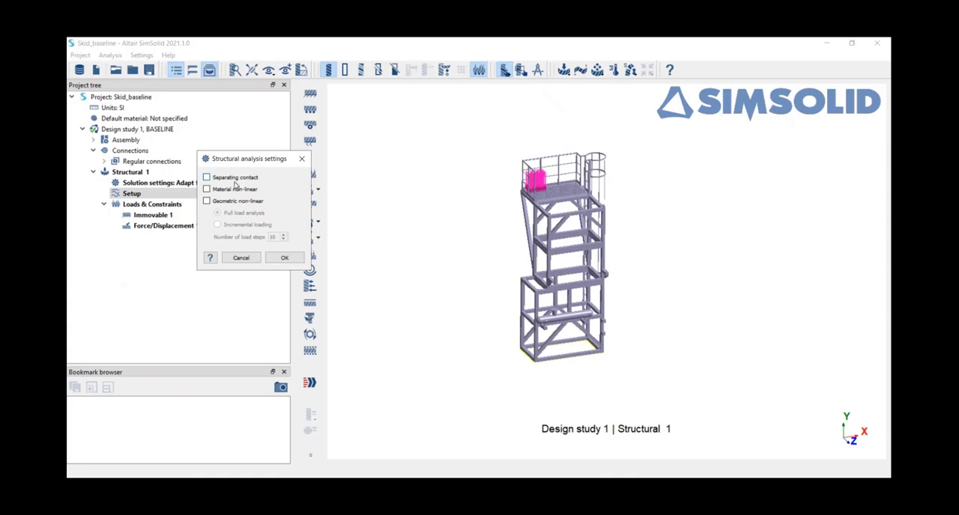
{"action": "left_click", "coordinate": [207, 177]}
{"action": "left_click", "coordinate": [207, 190]}
{"action": "left_click", "coordinate": [206, 201]}
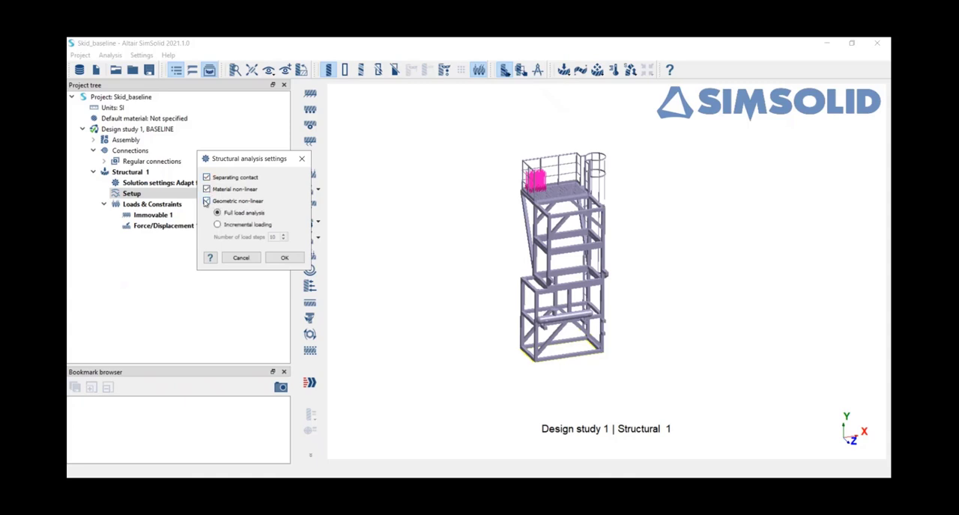
{"action": "left_click", "coordinate": [283, 257]}
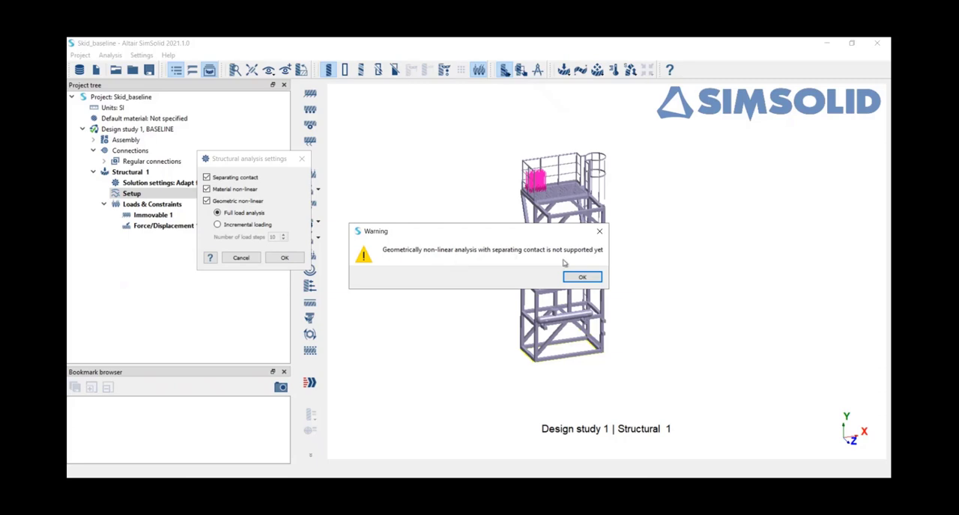
{"action": "left_click", "coordinate": [589, 278]}
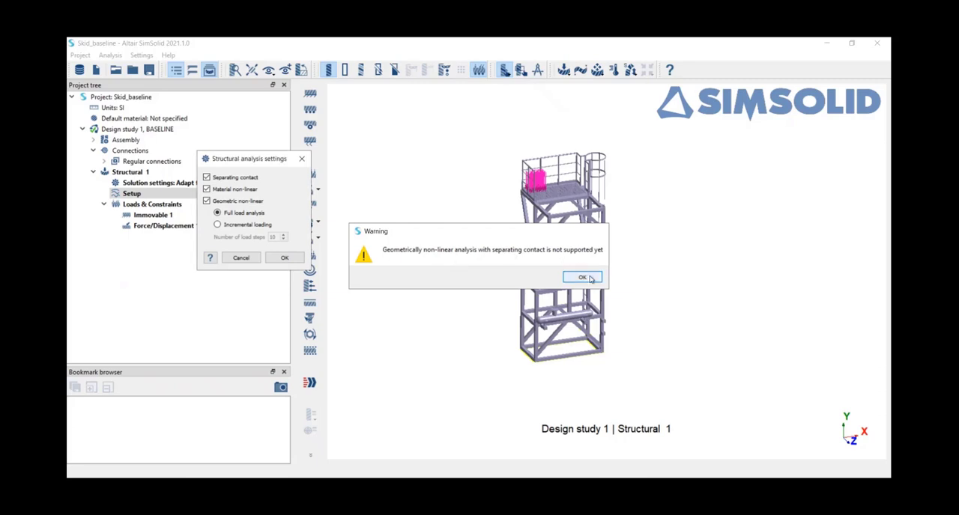
{"action": "left_click", "coordinate": [209, 200]}
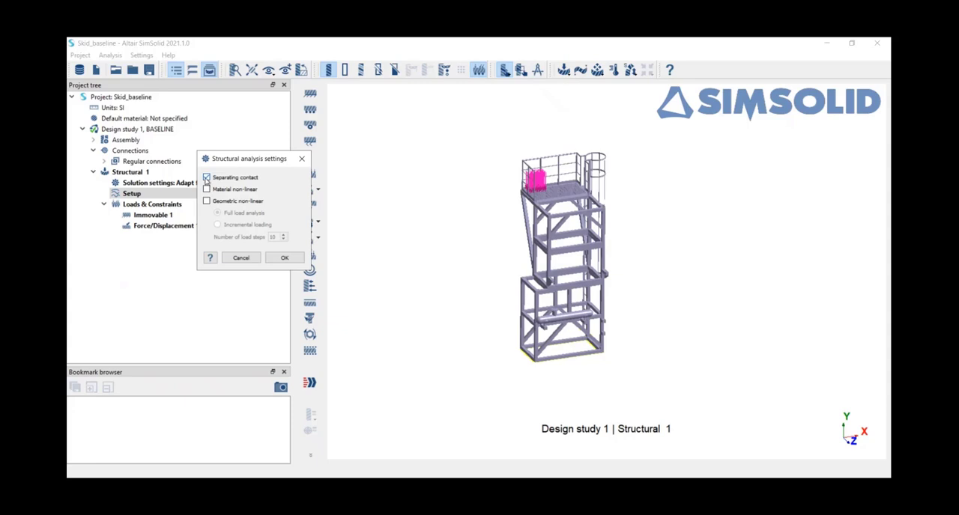
{"action": "left_click", "coordinate": [285, 257]}
Solve the Structural 1 analysis.
{"action": "left_click", "coordinate": [131, 174]}
{"action": "left_click", "coordinate": [309, 382]}
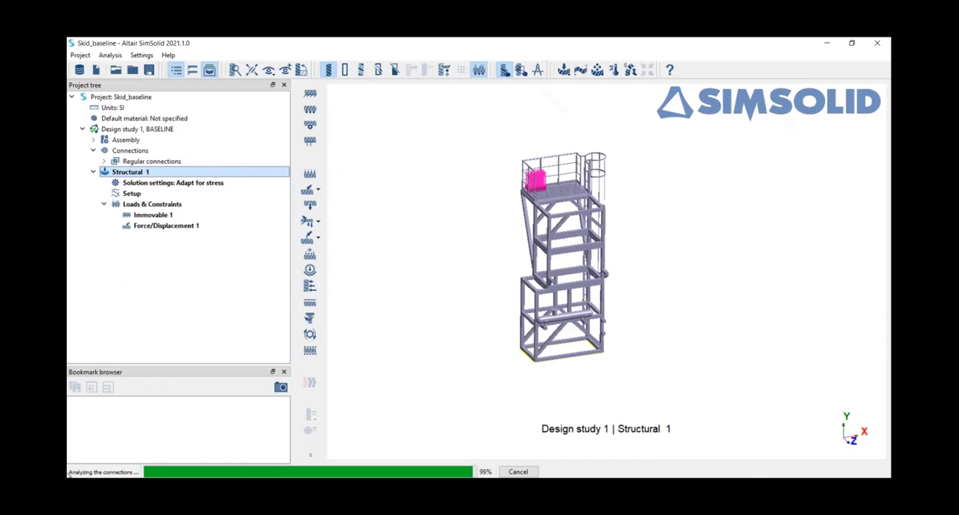
Switch to the SimSolid_coffeeBreak presentation in PowerPoint and show slide 2, NAFEMS benchmark, while the analysis solves.
{"action": "mouse_move", "coordinate": [238, 487]}
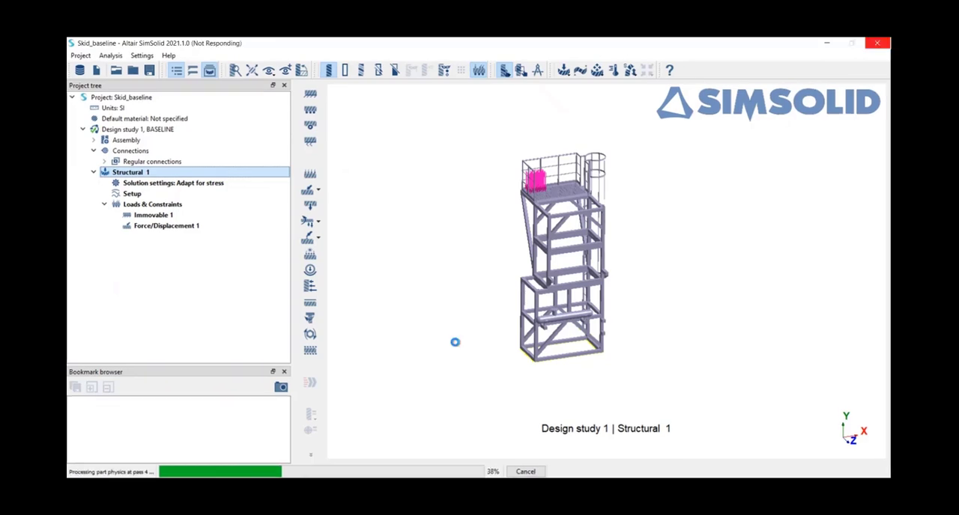
{"action": "left_click", "coordinate": [354, 486]}
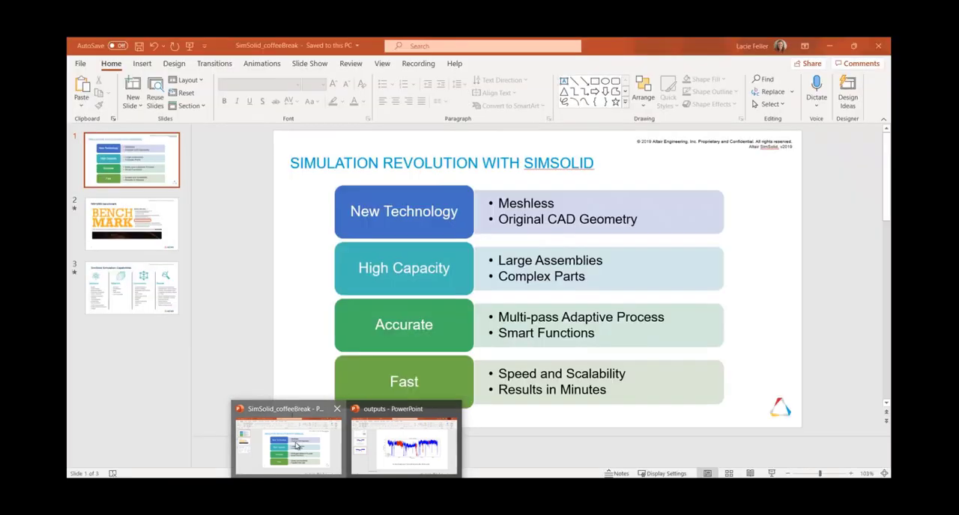
{"action": "left_click", "coordinate": [295, 445]}
{"action": "key", "text": "Page_Down"}
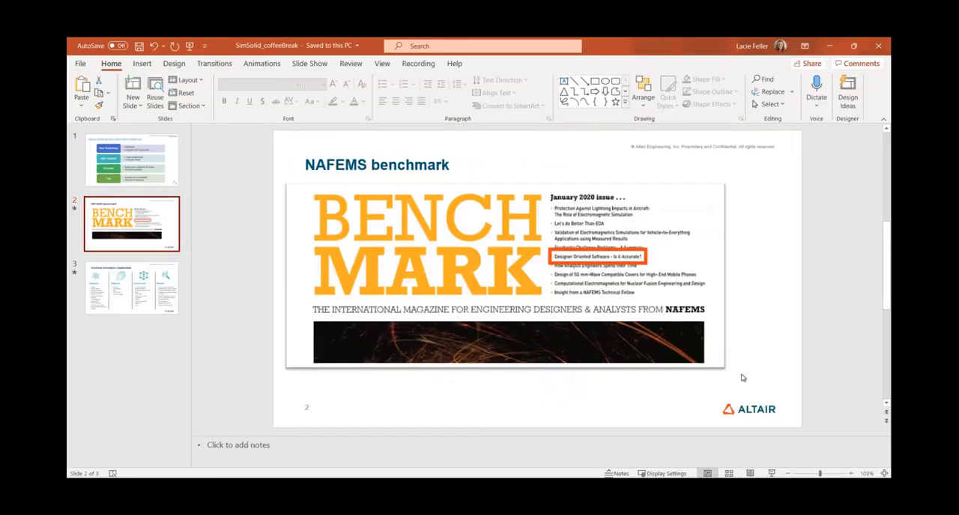